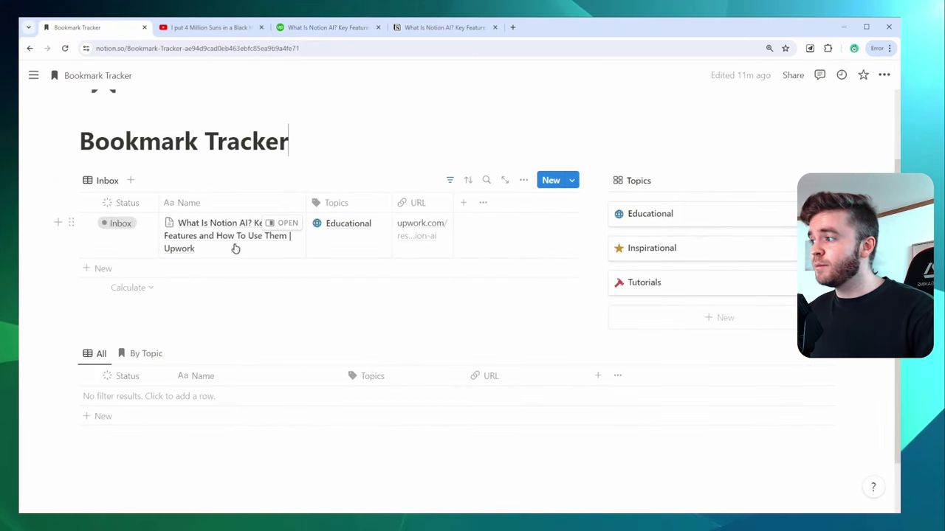
Review the saved Upwork article from the Inbox, set its status to Done, and show the processed bookmarks by topic
{"action": "left_click", "coordinate": [289, 225]}
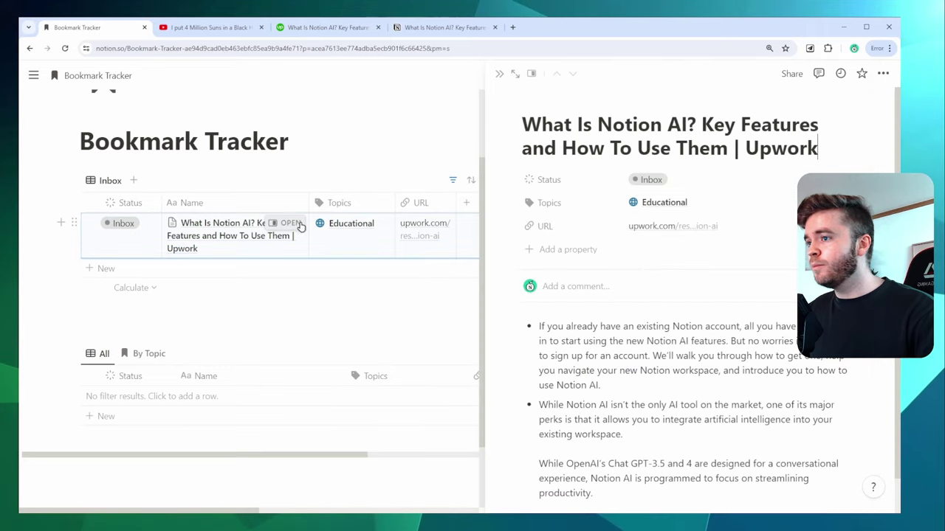
{"action": "scroll", "coordinate": [750, 279], "scroll_direction": "down", "scroll_amount": 5}
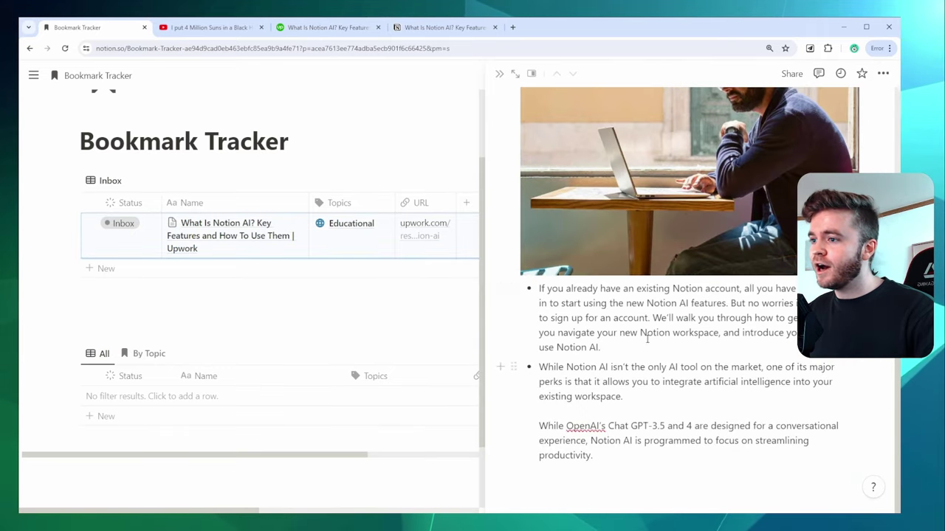
{"action": "scroll", "coordinate": [646, 350], "scroll_direction": "up", "scroll_amount": 5}
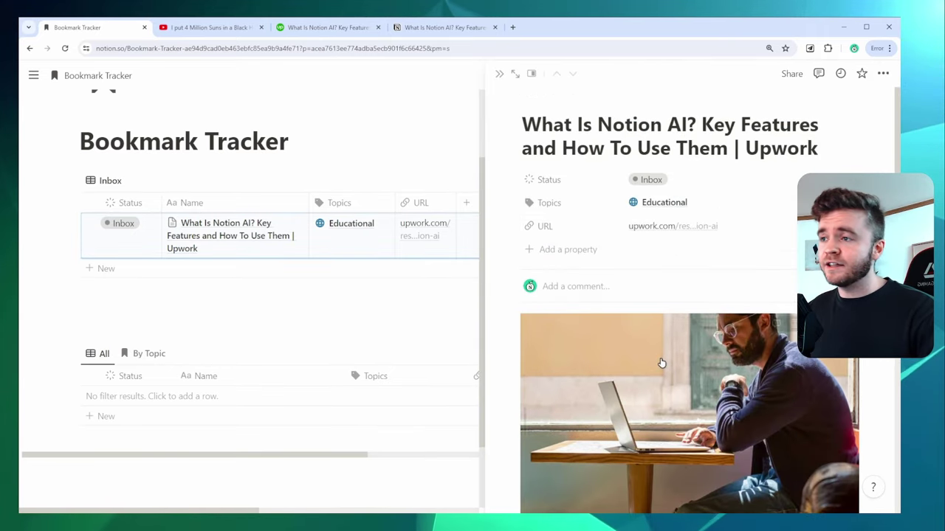
{"action": "left_click", "coordinate": [651, 180]}
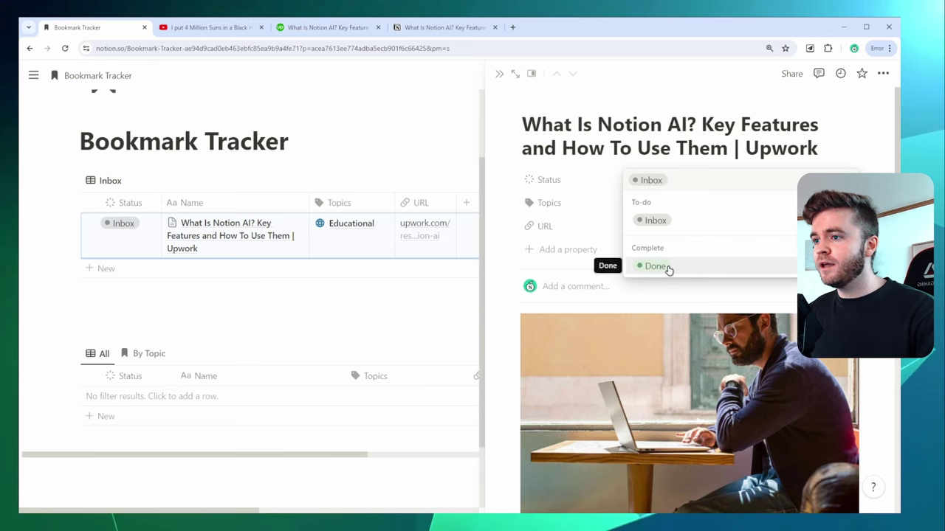
{"action": "left_click", "coordinate": [657, 266]}
{"action": "scroll", "coordinate": [668, 265], "scroll_direction": "down", "scroll_amount": 2}
{"action": "key", "text": "Escape"}
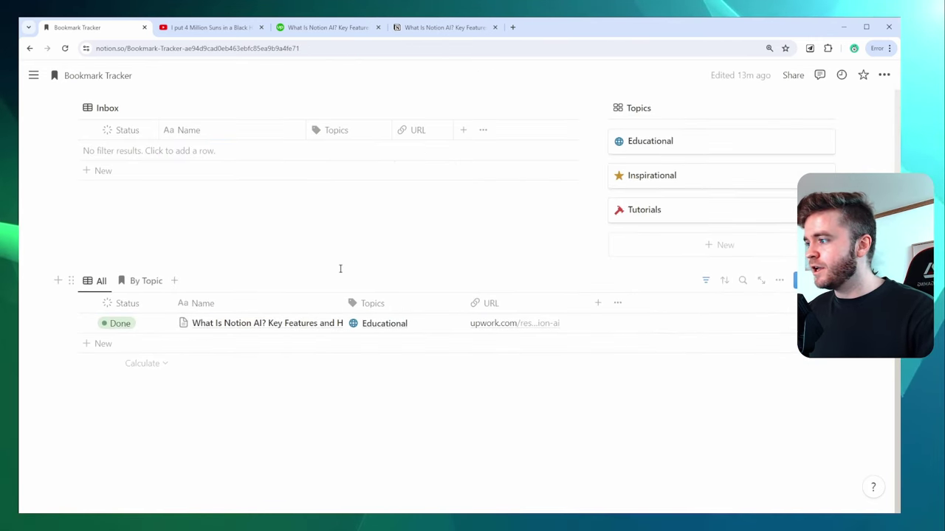
{"action": "left_click", "coordinate": [133, 288]}
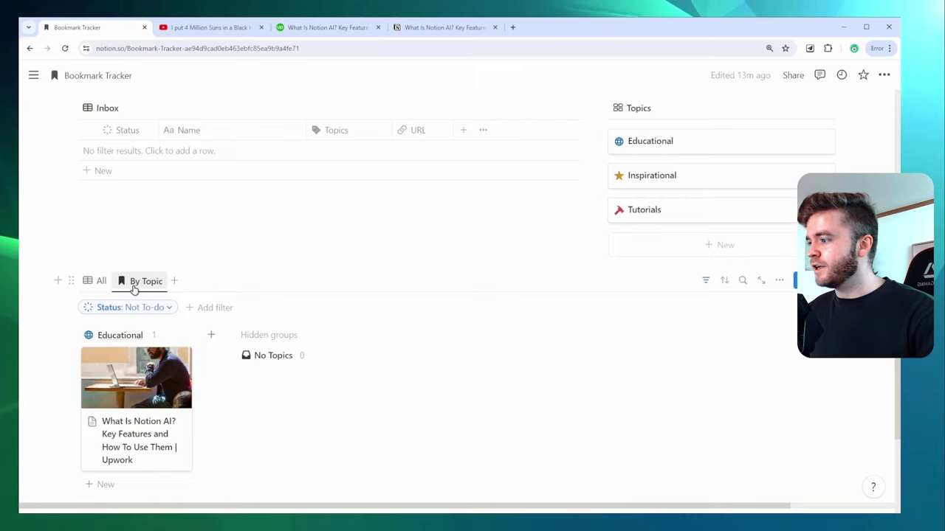
Switch to the open YouTube video and save it to the My Bookmarks form with the Youtube Video as its content
{"action": "key", "text": "ctrl+Tab"}
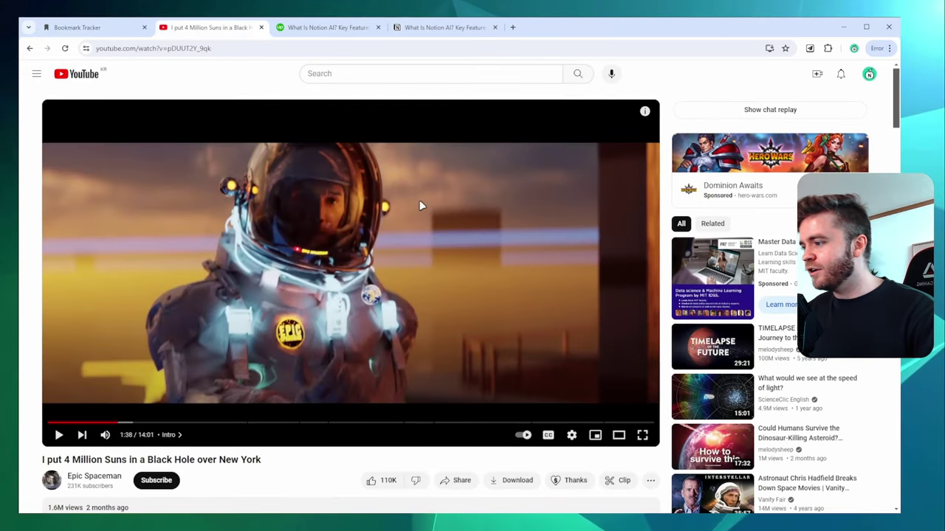
{"action": "scroll", "coordinate": [421, 206], "scroll_direction": "down", "scroll_amount": 1}
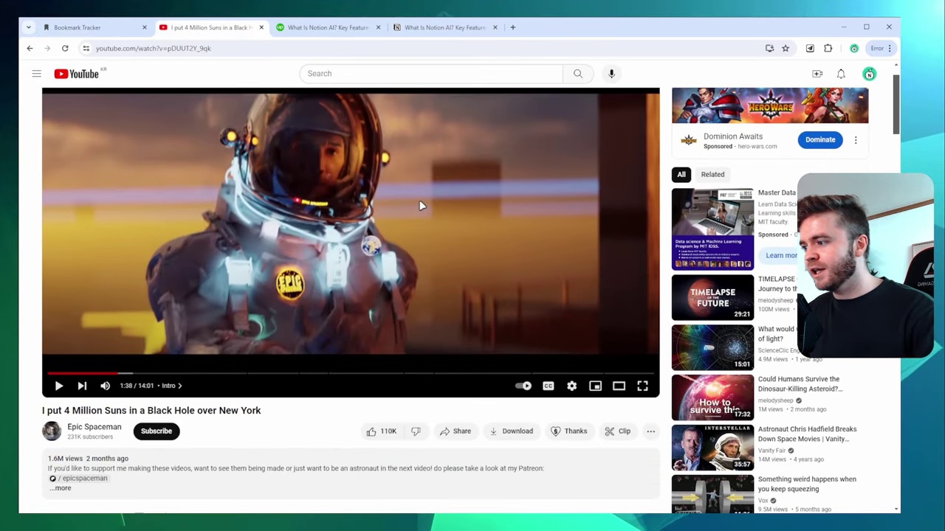
{"action": "scroll", "coordinate": [419, 195], "scroll_direction": "up", "scroll_amount": 1}
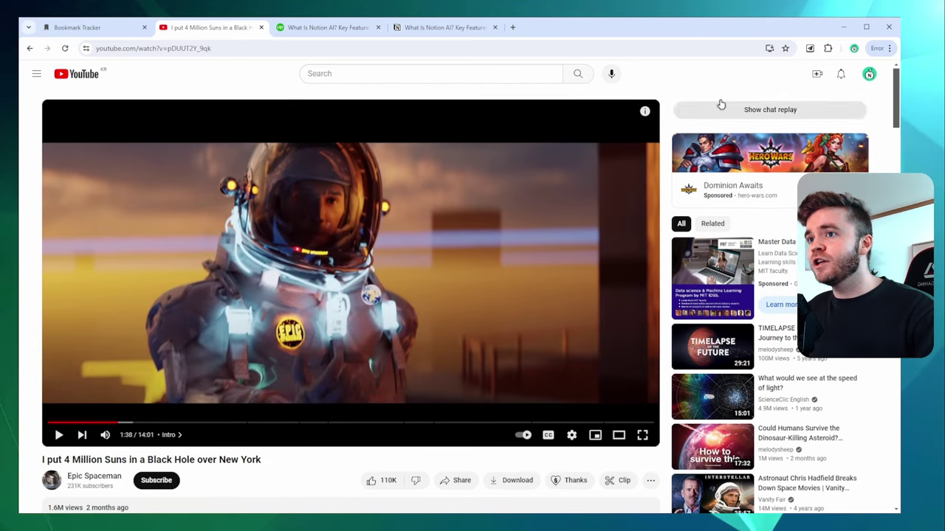
{"action": "left_click", "coordinate": [810, 48]}
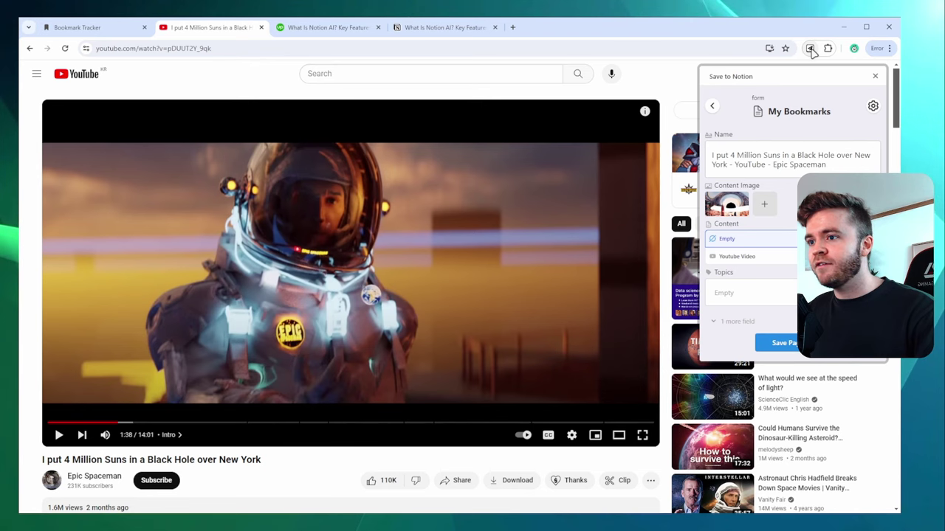
{"action": "left_click", "coordinate": [792, 256]}
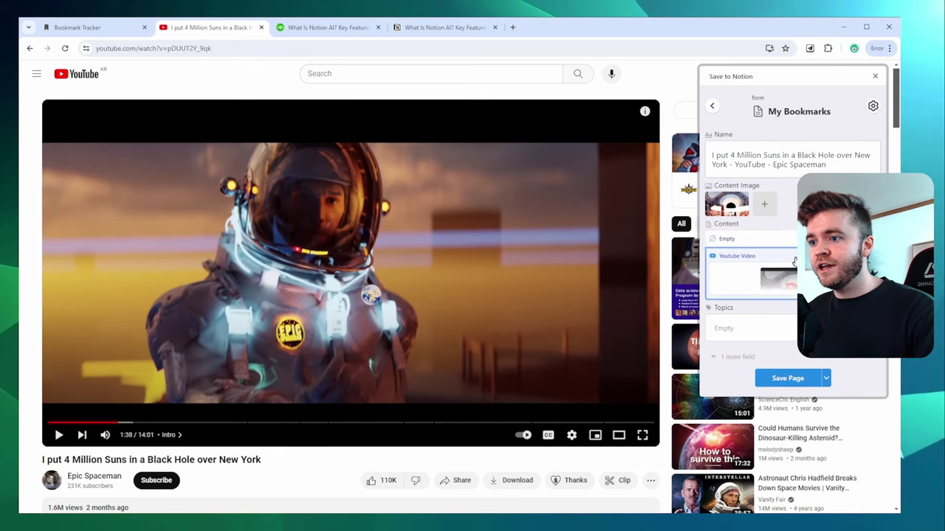
{"action": "scroll", "coordinate": [796, 317], "scroll_direction": "down", "scroll_amount": 1}
{"action": "left_click", "coordinate": [797, 380]}
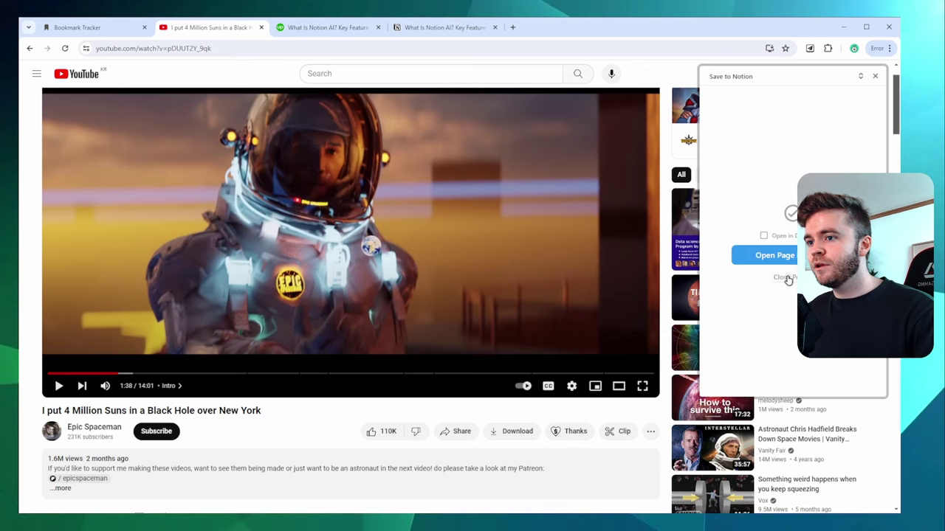
Return to the Bookmark Tracker and look through the page of the newly saved YouTube video in the Inbox
{"action": "left_click", "coordinate": [78, 27]}
{"action": "scroll", "coordinate": [264, 107], "scroll_direction": "up", "scroll_amount": 1}
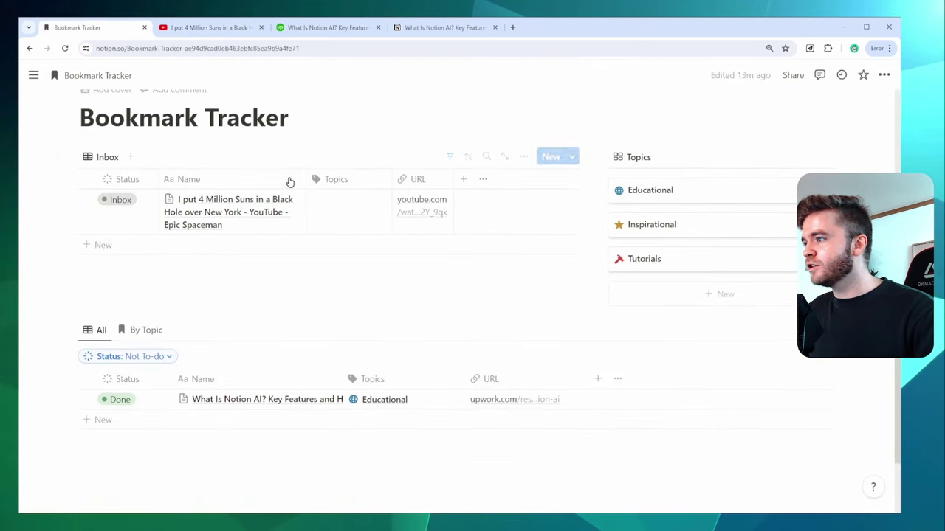
{"action": "left_click", "coordinate": [286, 201]}
{"action": "scroll", "coordinate": [725, 255], "scroll_direction": "down", "scroll_amount": 5}
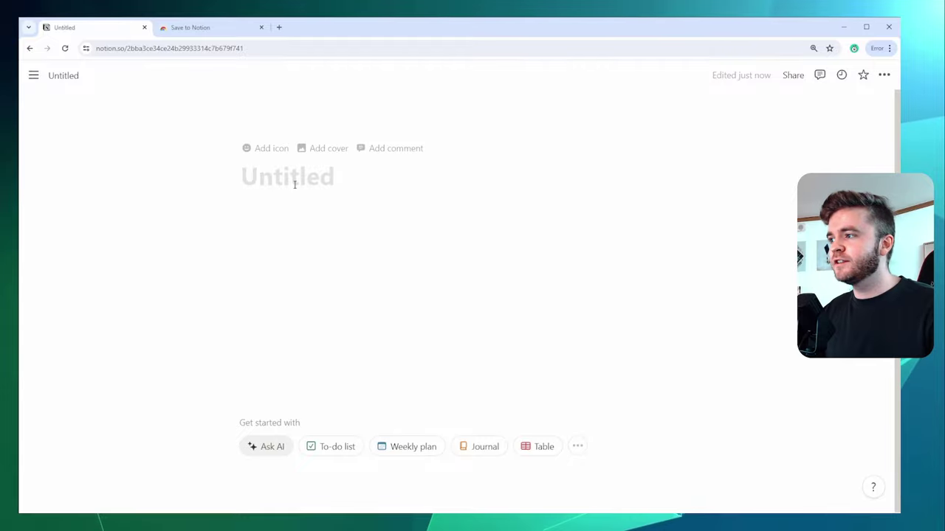
Add the Save to Notion extension to Chrome from its Chrome Web Store page
{"action": "left_click", "coordinate": [296, 184]}
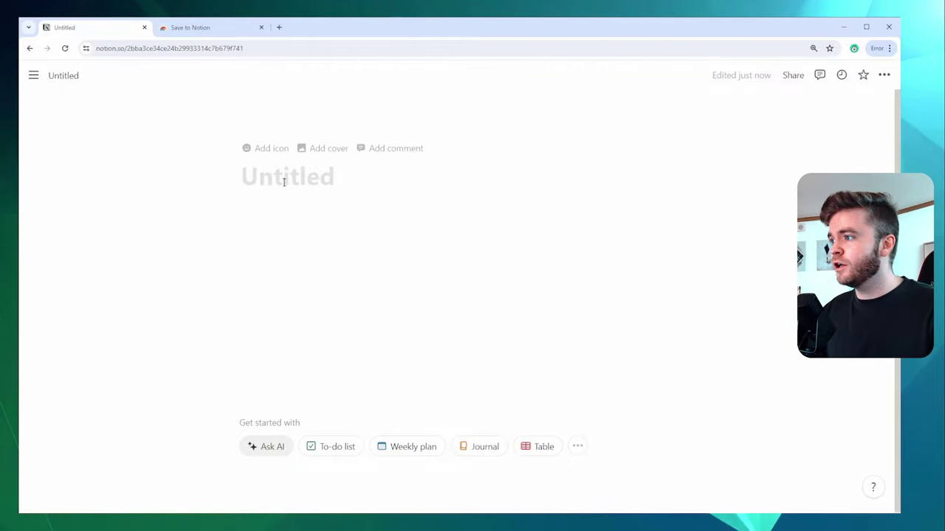
{"action": "left_click", "coordinate": [203, 29]}
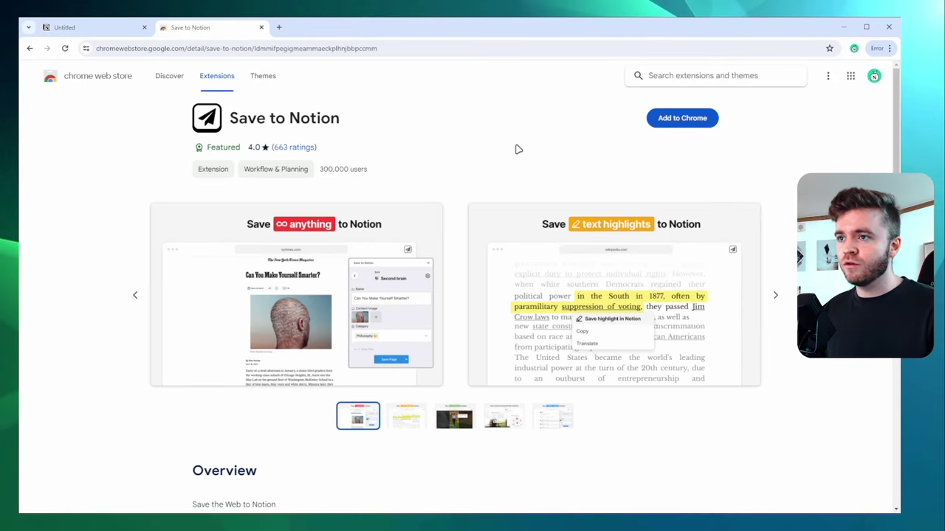
{"action": "left_click", "coordinate": [697, 121]}
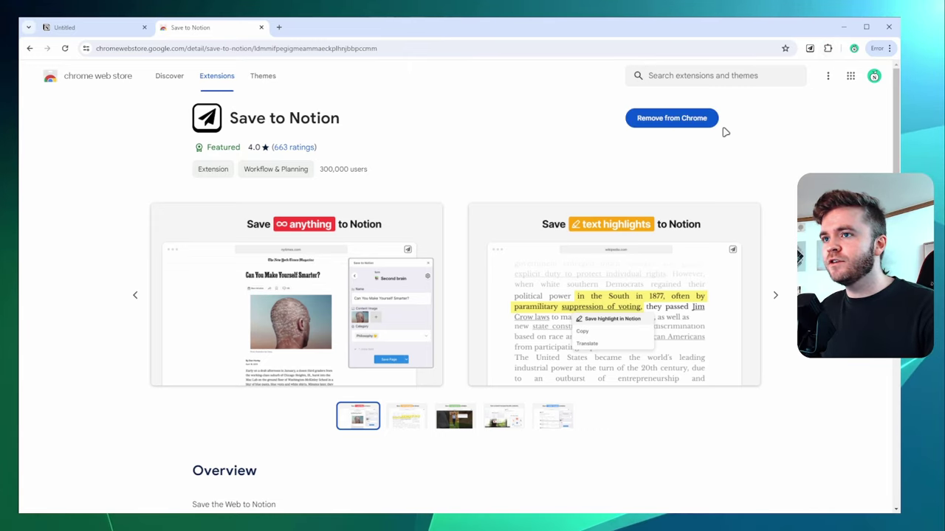
Return to the untitled Notion page and sign up for the Save to Notion extension with Google
{"action": "key", "text": "ctrl+shift+Tab"}
{"action": "left_click", "coordinate": [810, 48]}
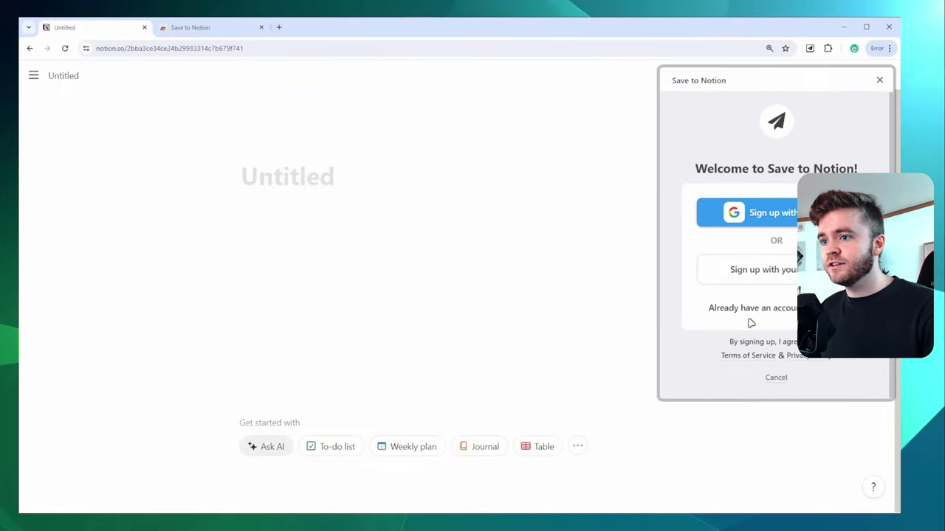
{"action": "left_click", "coordinate": [787, 212]}
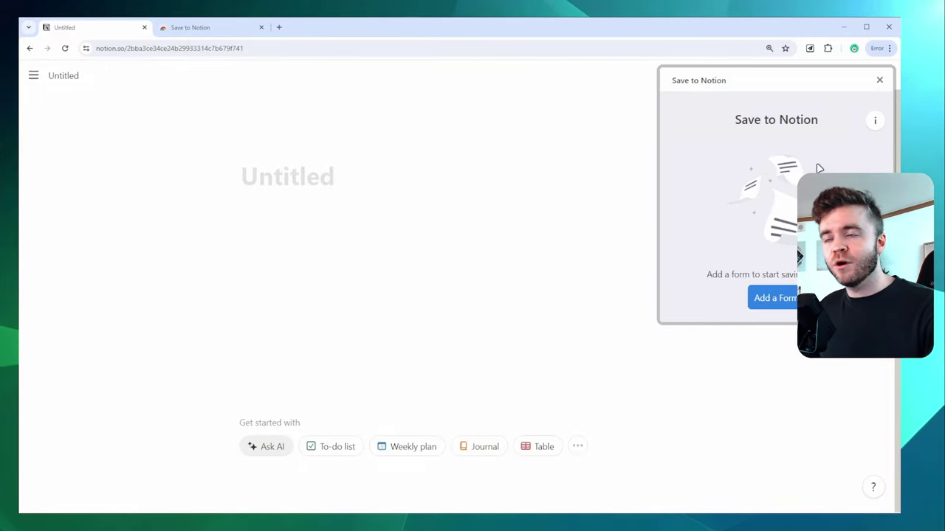
Title the empty page "Bookmark Tracker" and set it to full width
{"action": "left_click", "coordinate": [297, 179]}
{"action": "type", "text": "Book"}
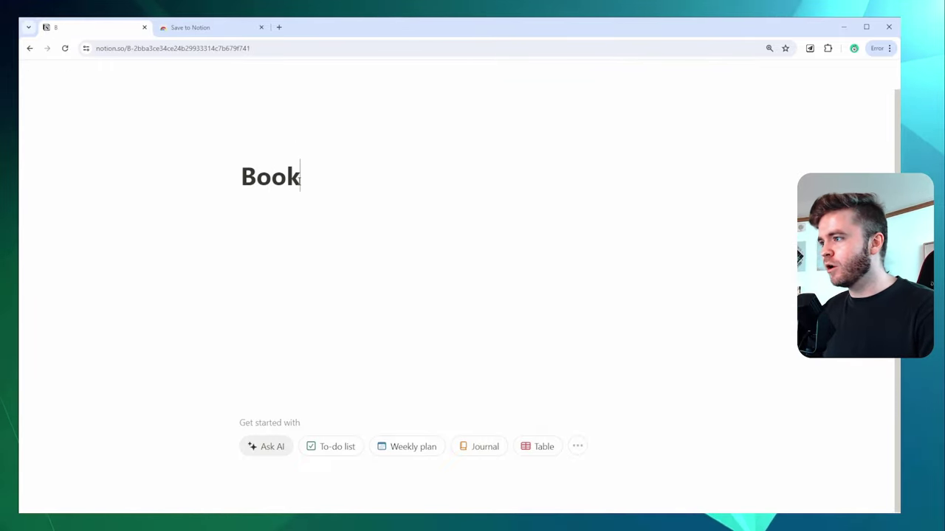
{"action": "type", "text": "mark Tracker"}
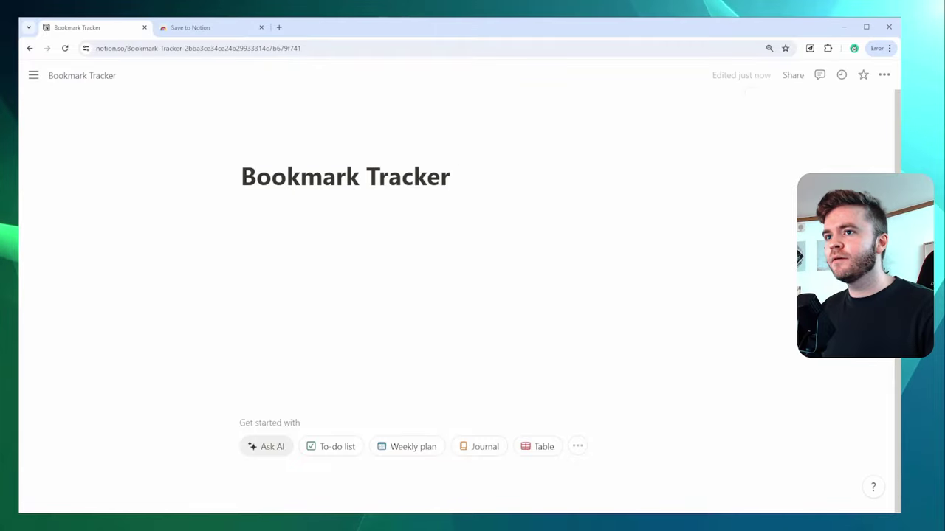
{"action": "left_click", "coordinate": [884, 75]}
{"action": "left_click", "coordinate": [867, 160]}
{"action": "left_click", "coordinate": [288, 244]}
Insert an inline database beneath the page title and name it "My Bookmarks"
{"action": "left_click", "coordinate": [163, 208]}
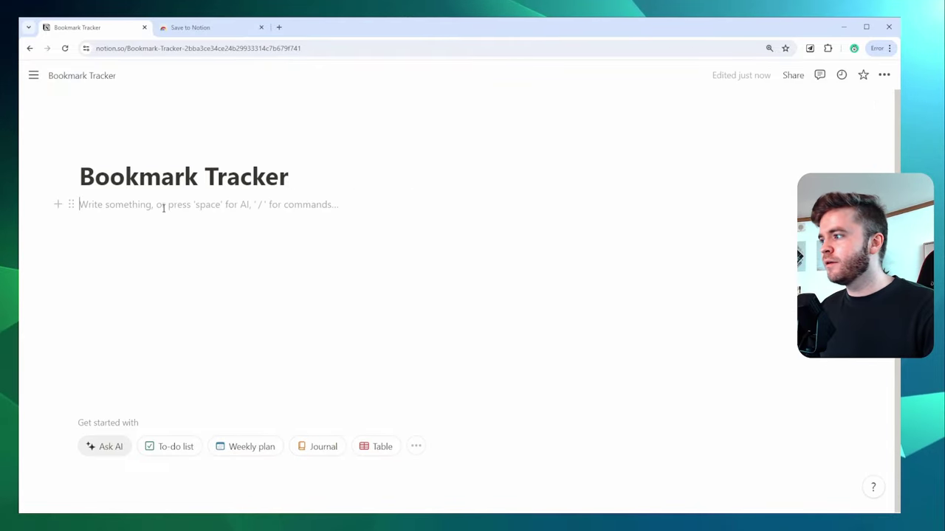
{"action": "type", "text": "/data"}
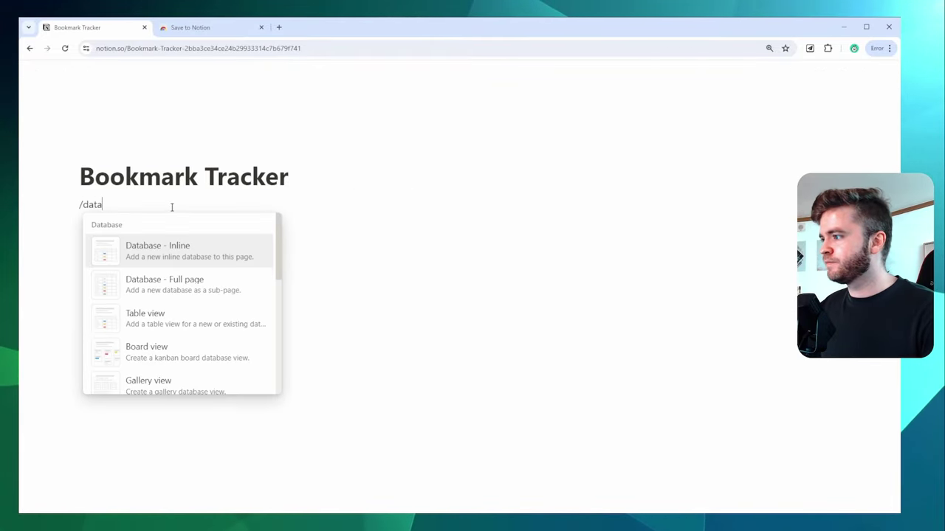
{"action": "key", "text": "Return"}
{"action": "type", "text": "B"}
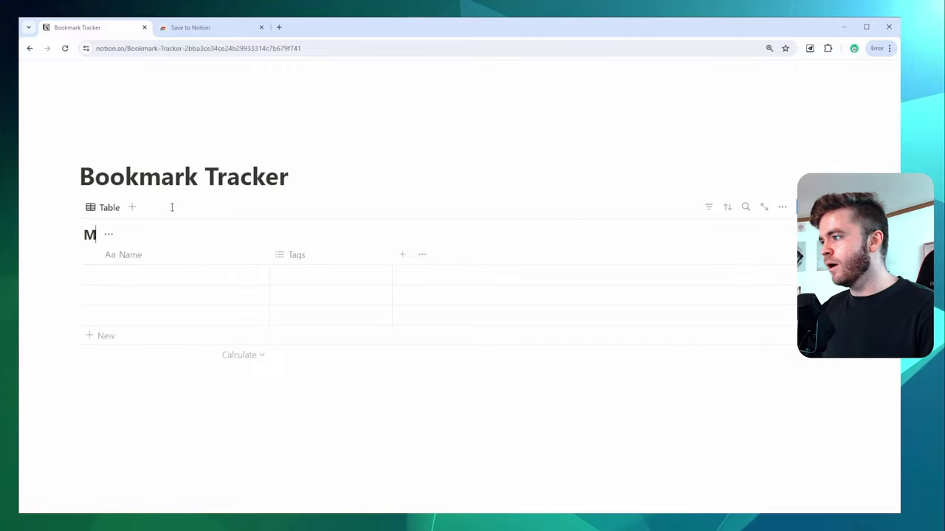
{"action": "type", "text": "y Bookmarks"}
Insert a second inline database below My Bookmarks and name it "My Bookmark Topics"
{"action": "left_click", "coordinate": [164, 383]}
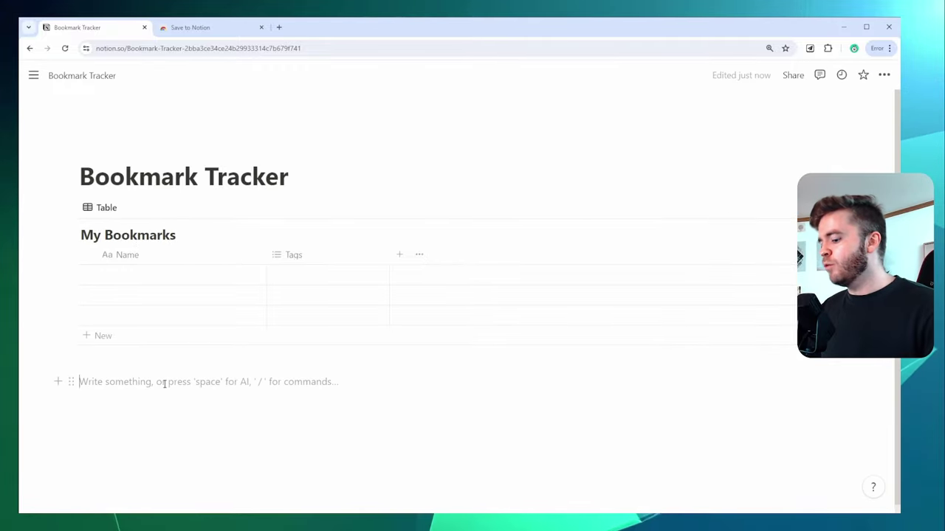
{"action": "type", "text": "/data"}
{"action": "key", "text": "Return"}
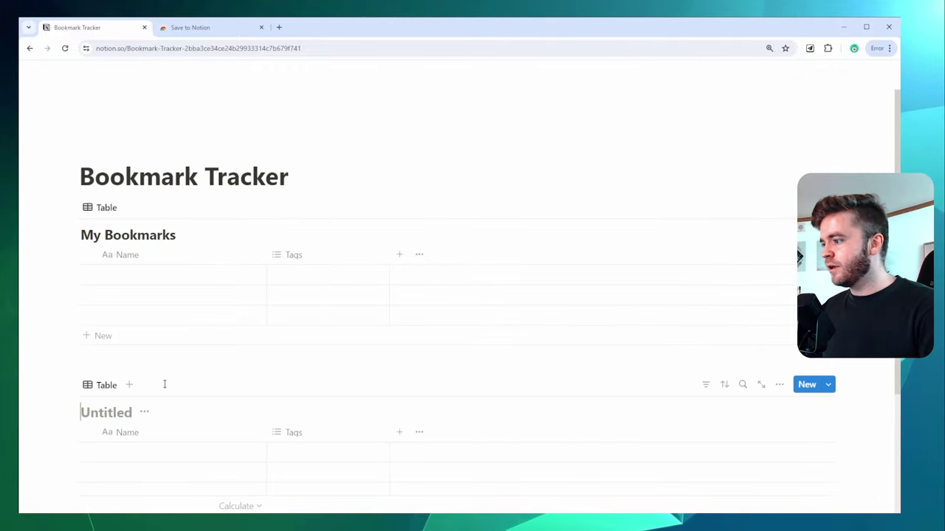
{"action": "type", "text": "My Bookmark"}
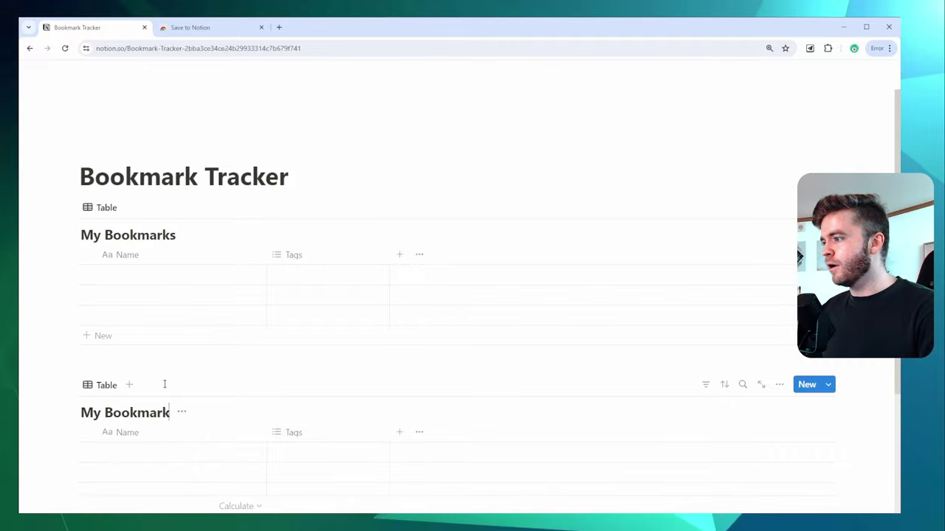
{"action": "type", "text": " Topics"}
Delete the Tags property from both the My Bookmarks and My Bookmark Topics databases
{"action": "scroll", "coordinate": [209, 381], "scroll_direction": "down", "scroll_amount": 2}
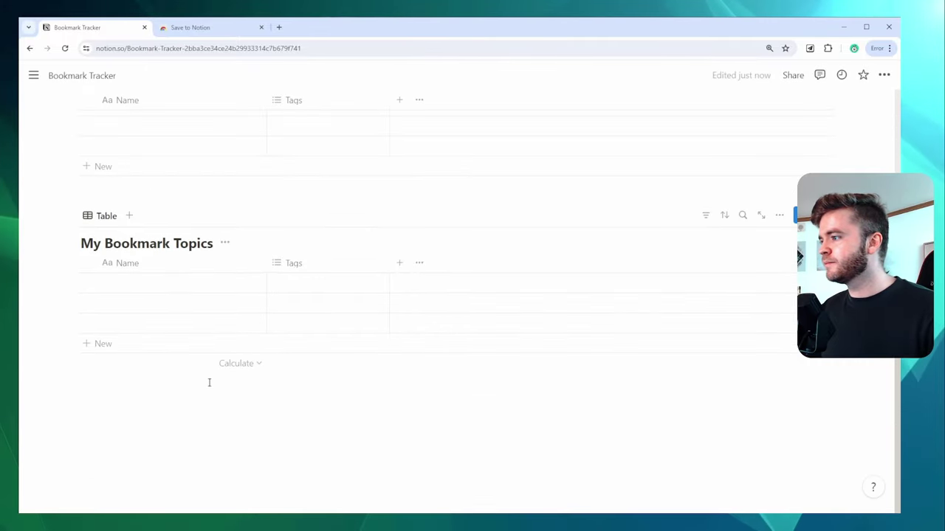
{"action": "scroll", "coordinate": [310, 185], "scroll_direction": "up", "scroll_amount": 1}
{"action": "left_click", "coordinate": [310, 185]}
{"action": "left_click", "coordinate": [320, 387]}
{"action": "key", "text": "Return"}
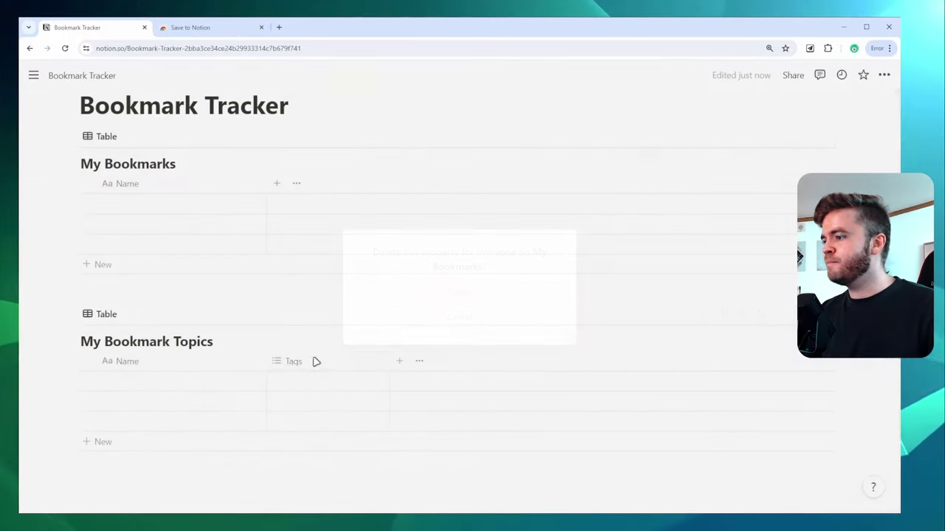
{"action": "left_click", "coordinate": [315, 361]}
{"action": "left_click", "coordinate": [334, 313]}
{"action": "key", "text": "Return"}
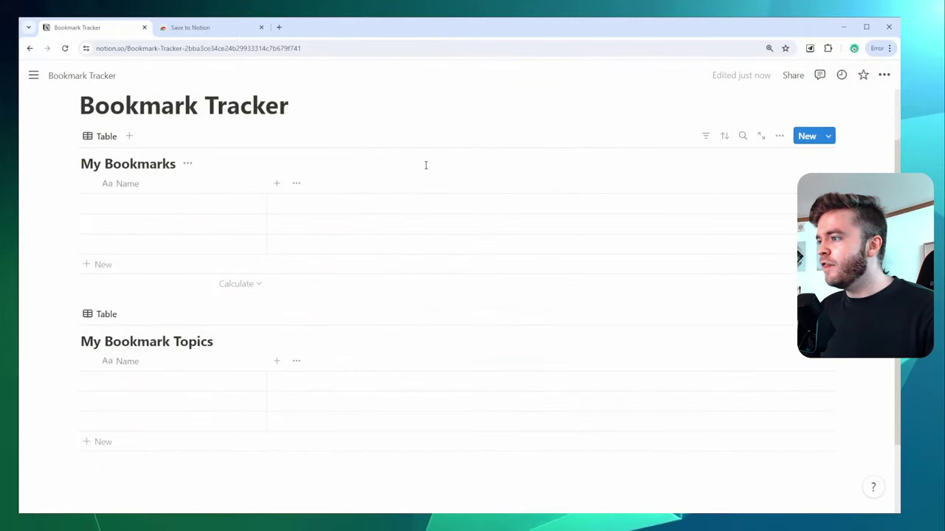
Add a relation property to My Bookmarks linking it to My Bookmark Topics, with the relation shown on both databases
{"action": "left_click", "coordinate": [276, 184]}
{"action": "scroll", "coordinate": [753, 280], "scroll_direction": "down", "scroll_amount": 3}
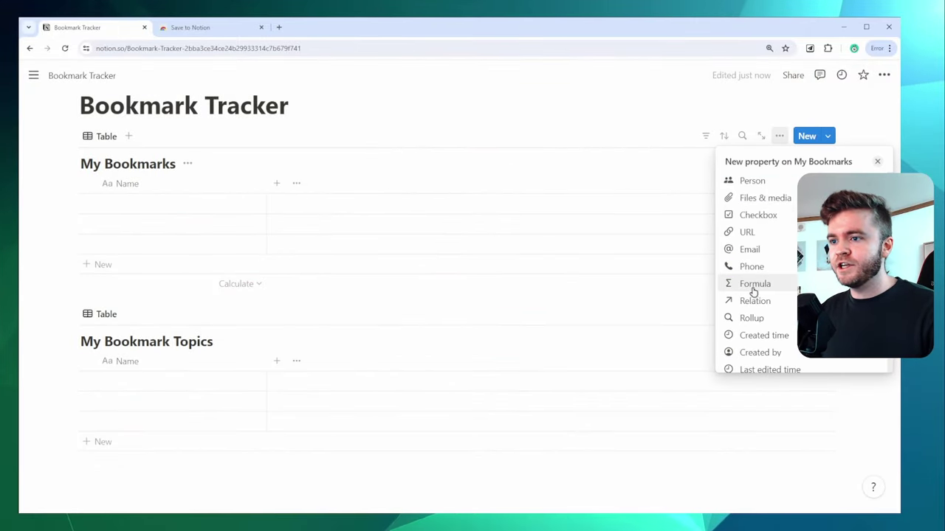
{"action": "left_click", "coordinate": [776, 303]}
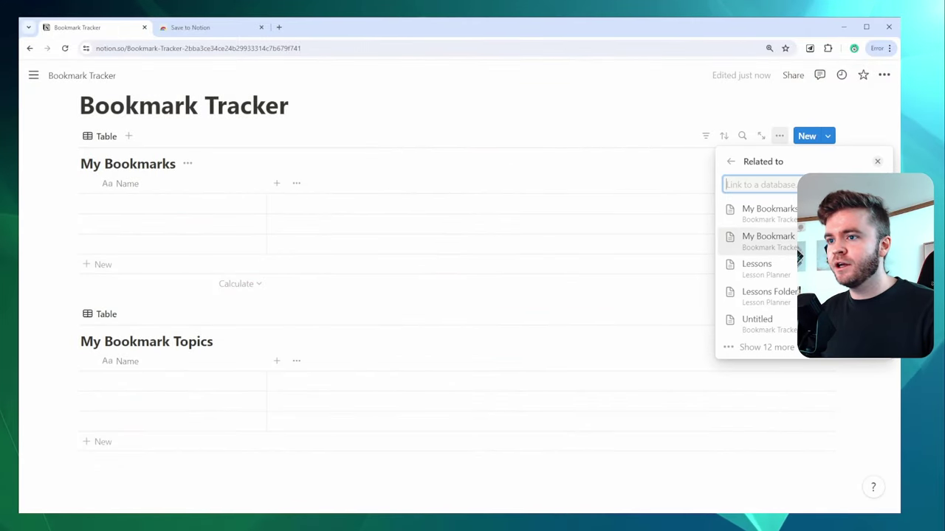
{"action": "left_click", "coordinate": [782, 238]}
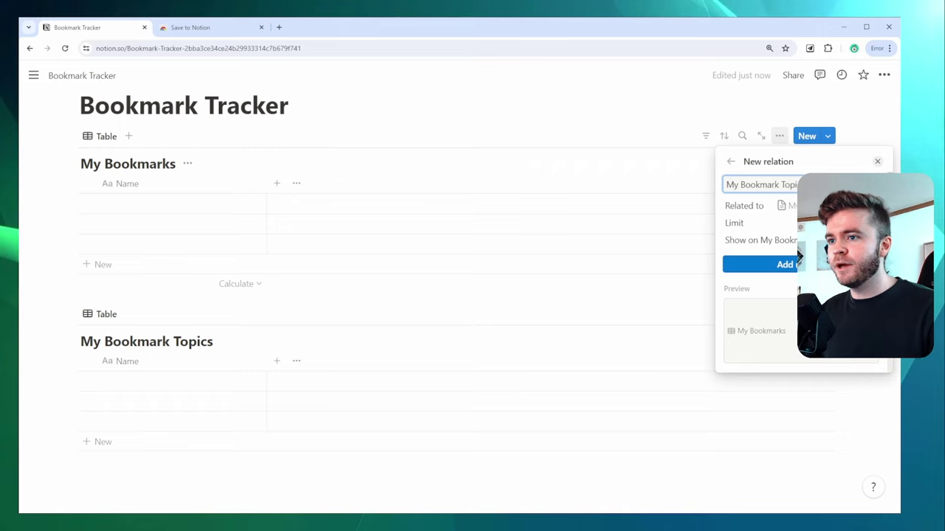
{"action": "left_click", "coordinate": [871, 240]}
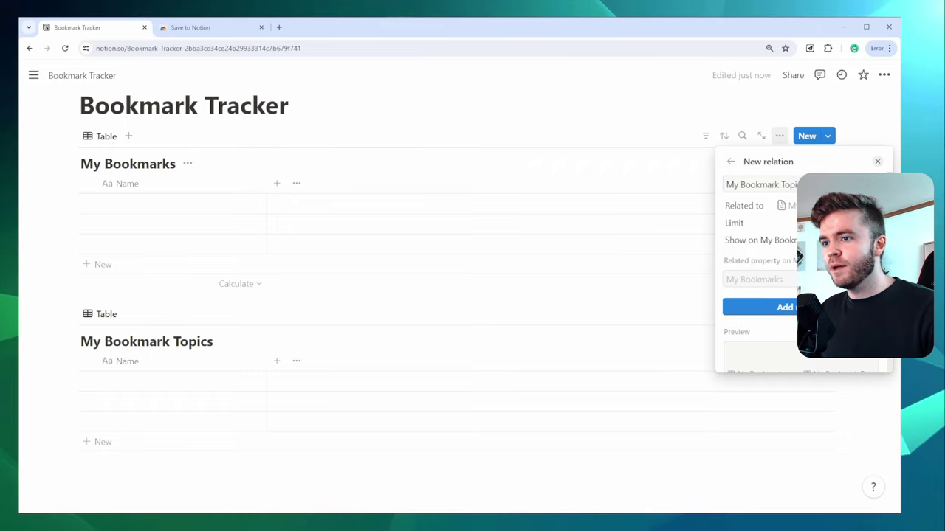
{"action": "left_click", "coordinate": [795, 308]}
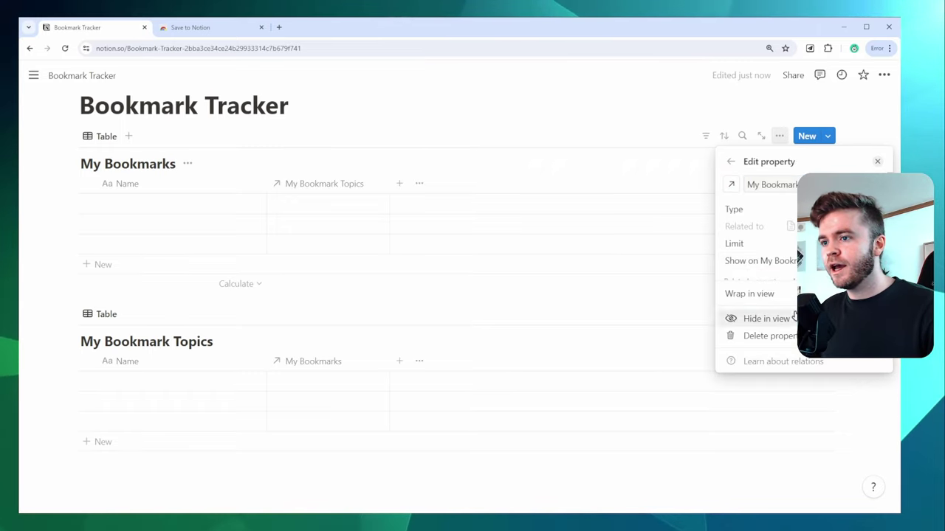
Rename the relation property in My Bookmarks to "Topics"
{"action": "left_click", "coordinate": [382, 340]}
{"action": "left_click", "coordinate": [321, 184]}
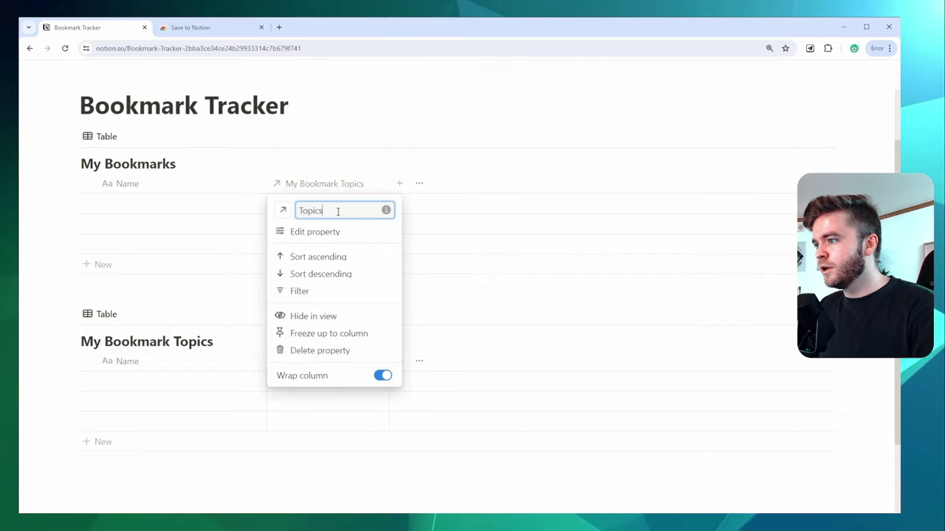
{"action": "type", "text": "Topics"}
{"action": "key", "text": "Return"}
Add three entries to My Bookmark Topics named "Educational", "Inspirational" and "Tutorials"
{"action": "scroll", "coordinate": [297, 262], "scroll_direction": "down", "scroll_amount": 1}
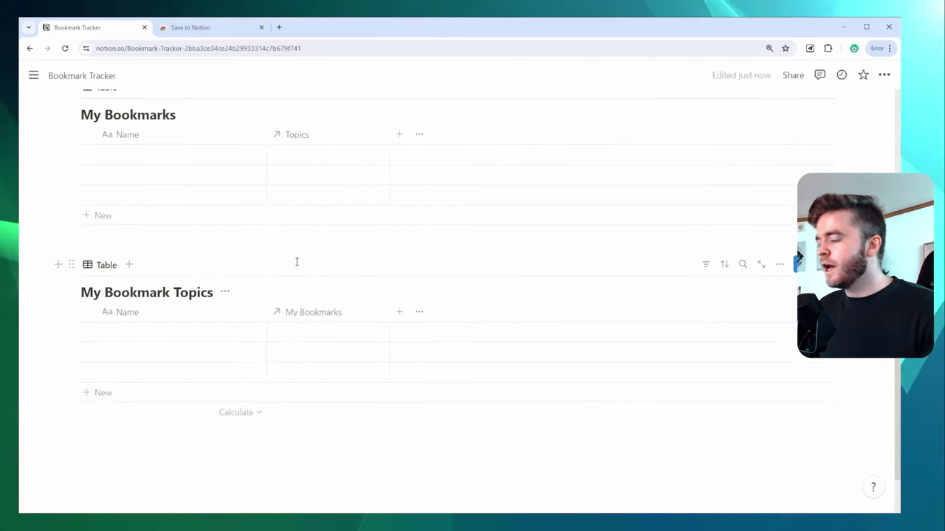
{"action": "left_click", "coordinate": [123, 338]}
{"action": "type", "text": "Educational"}
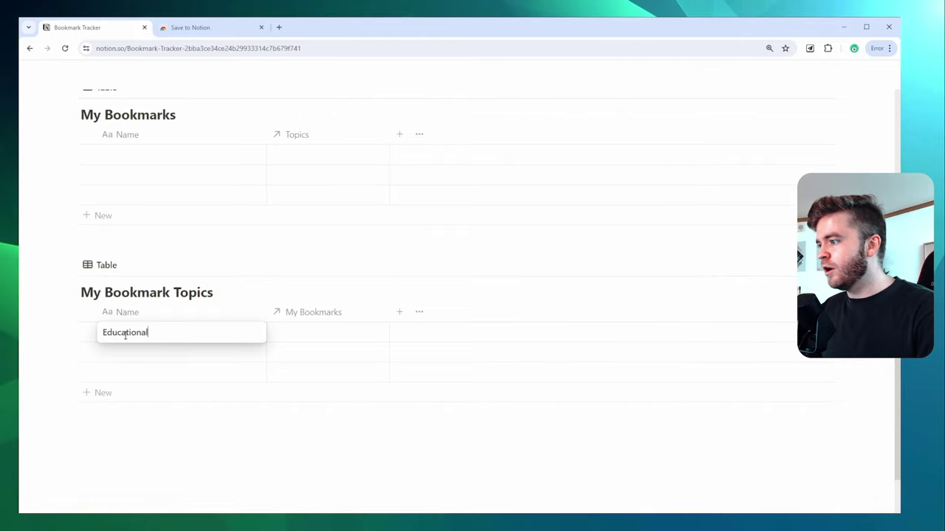
{"action": "key", "text": "Return"}
{"action": "type", "text": "I"}
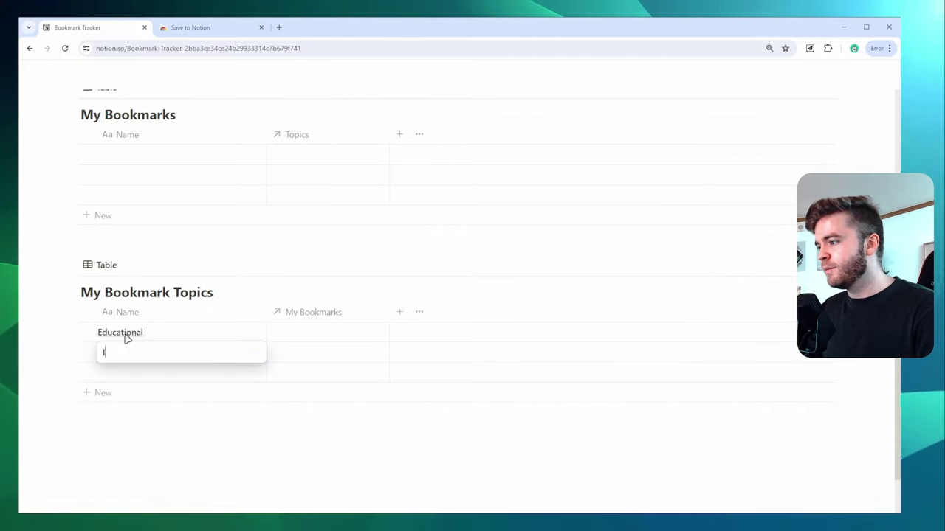
{"action": "type", "text": "sspirati"}
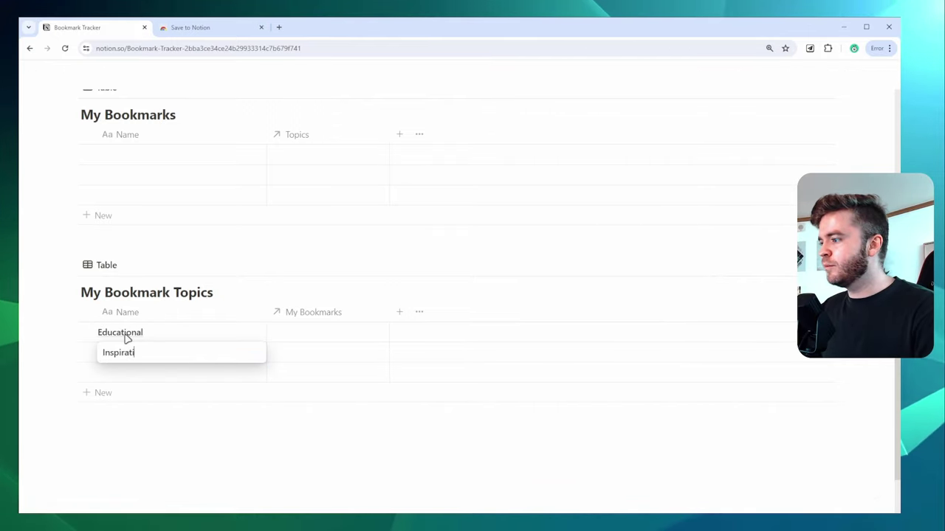
{"action": "type", "text": "onal"}
{"action": "key", "text": "Return"}
{"action": "type", "text": "Tutorial"}
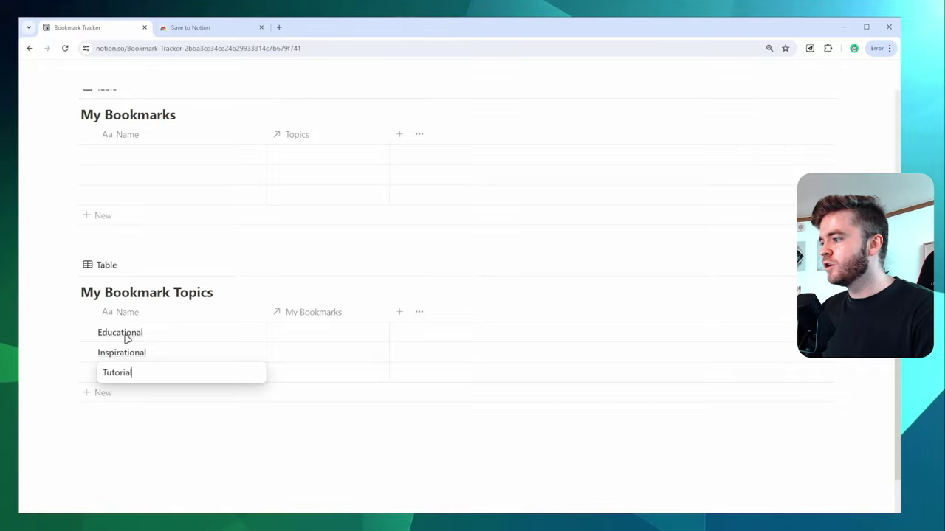
{"action": "type", "text": "s"}
{"action": "key", "text": "Return"}
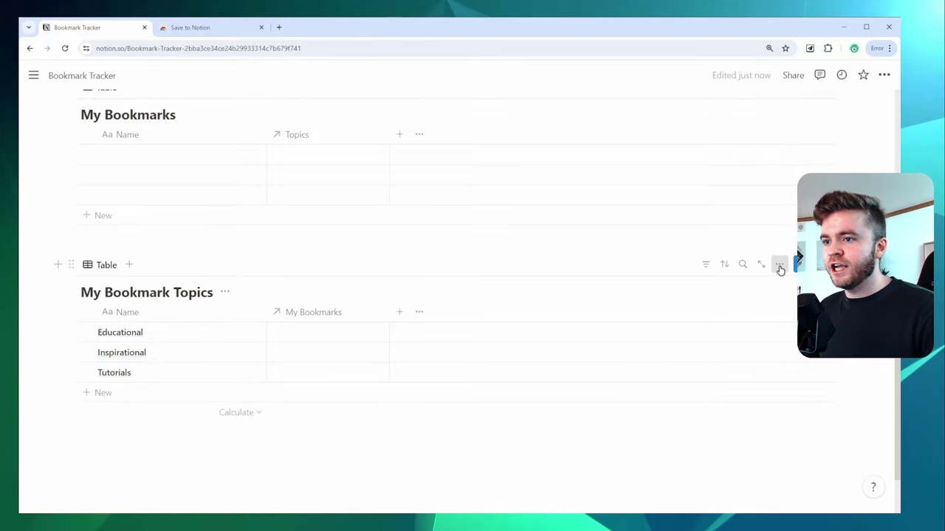
Switch My Bookmark Topics to a gallery layout with card preview set to None, and hide its database title
{"action": "left_click", "coordinate": [778, 265]}
{"action": "left_click", "coordinate": [756, 338]}
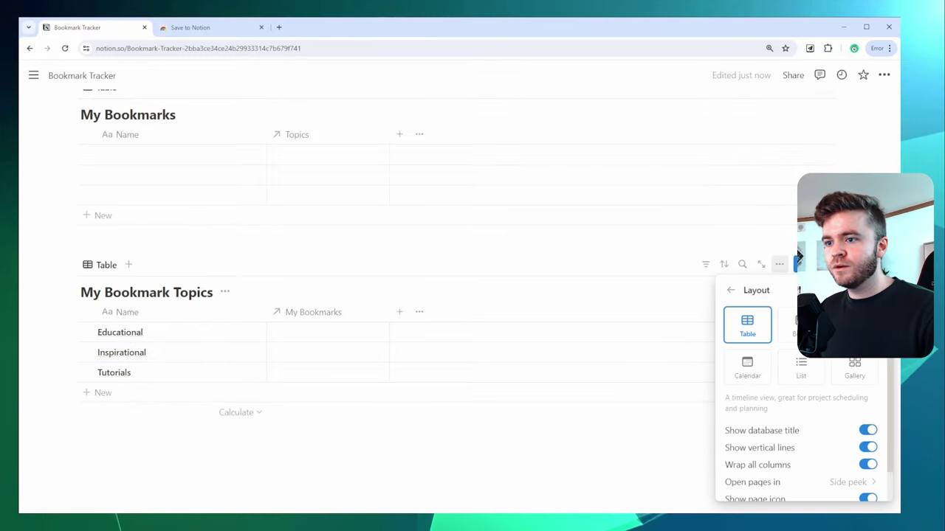
{"action": "left_click", "coordinate": [857, 369]}
{"action": "scroll", "coordinate": [846, 425], "scroll_direction": "down", "scroll_amount": 2}
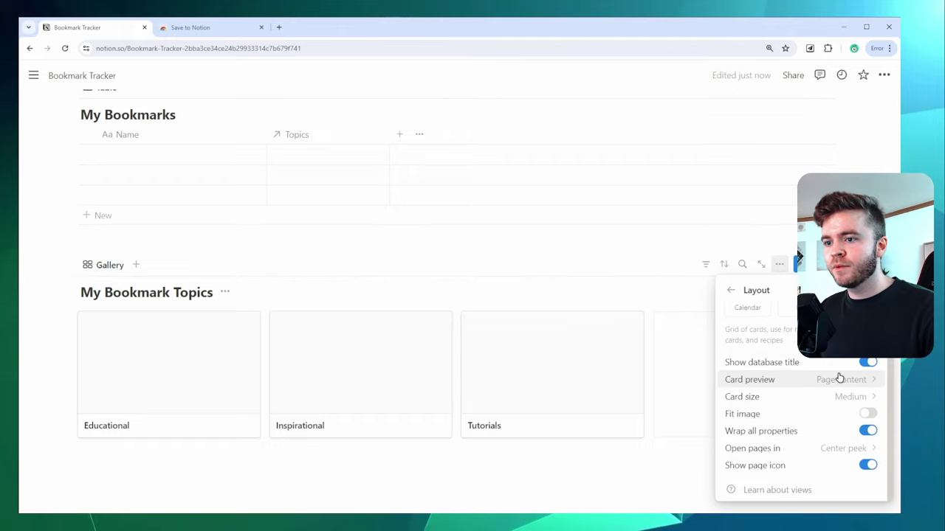
{"action": "left_click", "coordinate": [804, 379]}
{"action": "left_click", "coordinate": [789, 402]}
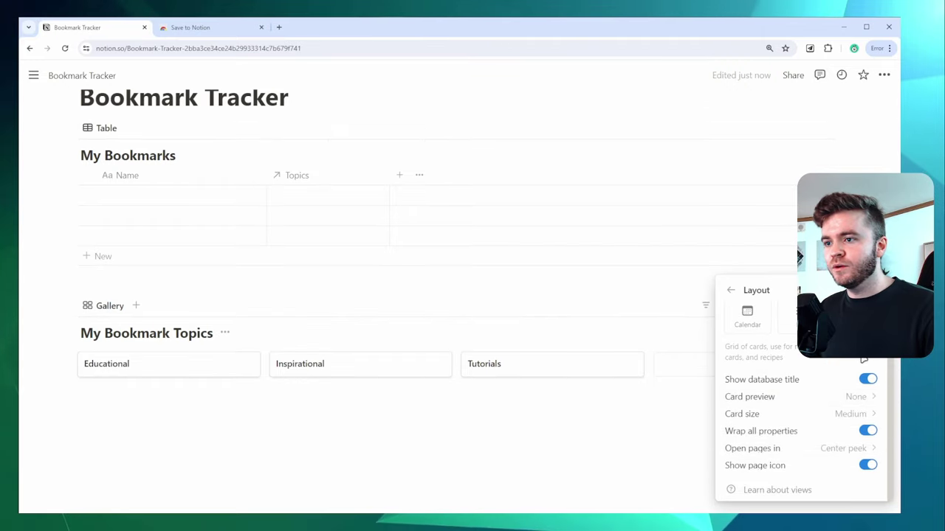
{"action": "key", "text": "Escape"}
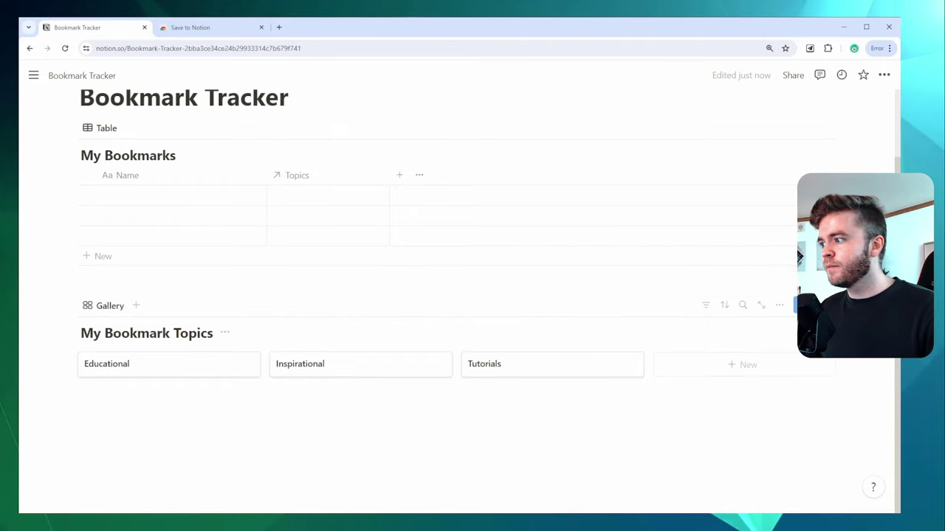
{"action": "left_click", "coordinate": [225, 333]}
{"action": "left_click", "coordinate": [229, 399]}
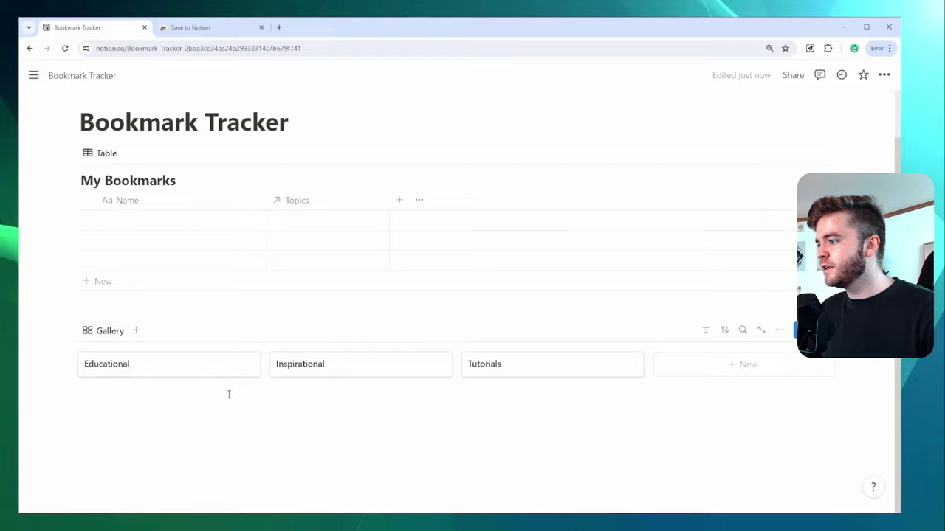
Rename the topics gallery view to "Topics" and give it the tag icon
{"action": "left_click", "coordinate": [114, 336]}
{"action": "left_click", "coordinate": [122, 370]}
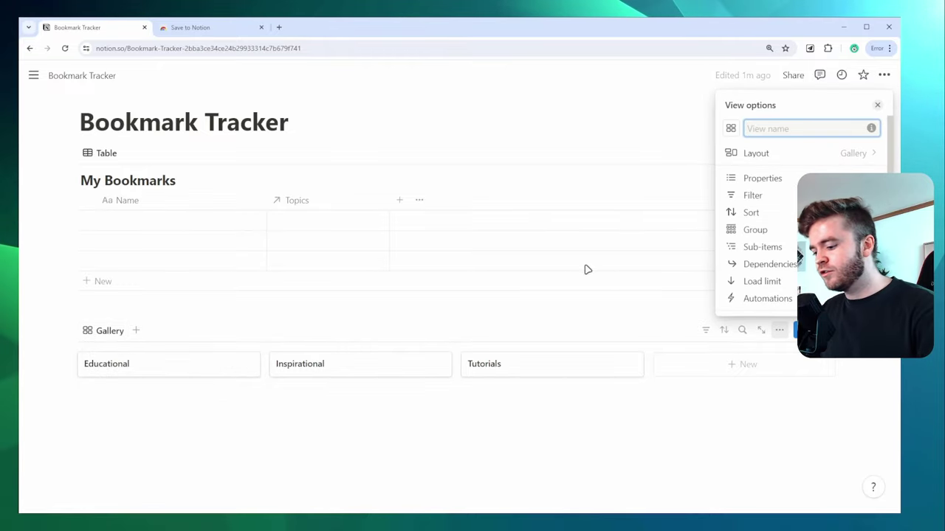
{"action": "type", "text": "Topics"}
{"action": "left_click", "coordinate": [731, 128]}
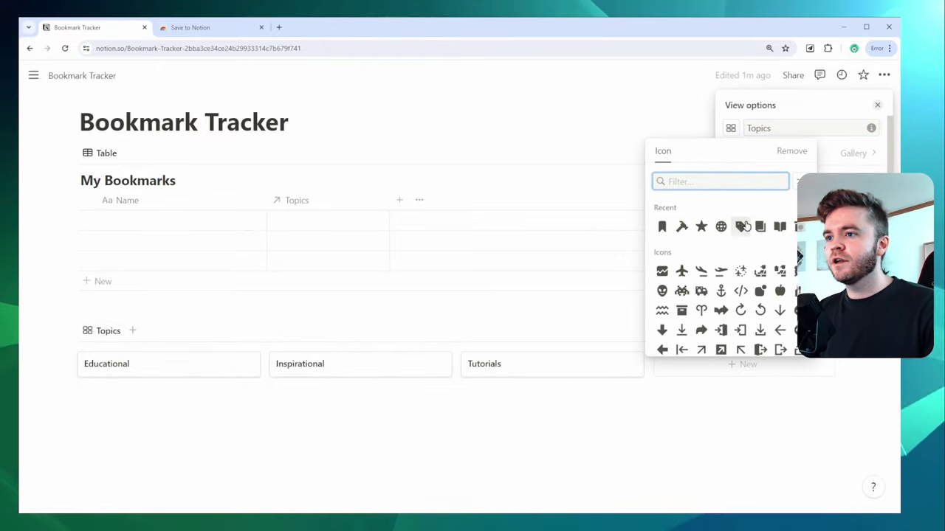
{"action": "left_click", "coordinate": [742, 226]}
{"action": "left_click", "coordinate": [454, 183]}
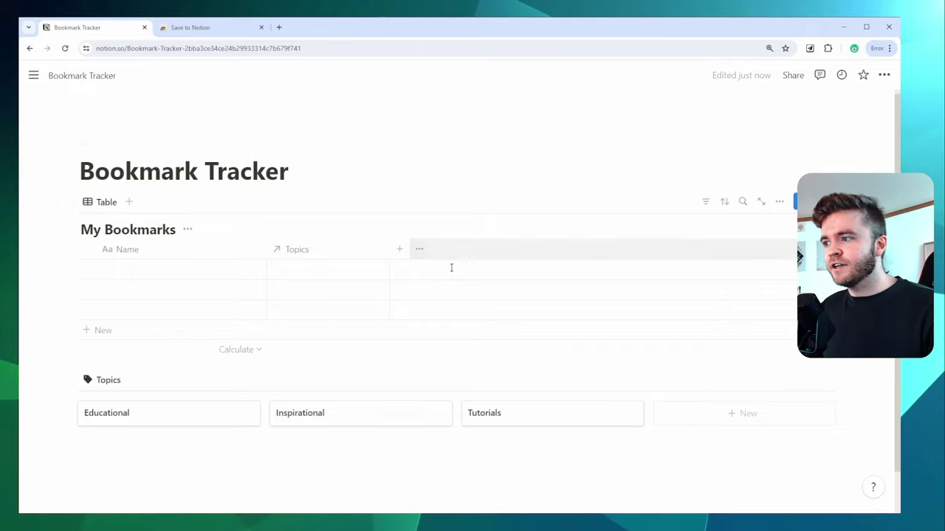
Add a Status property to My Bookmarks and delete its In progress option
{"action": "left_click", "coordinate": [399, 253]}
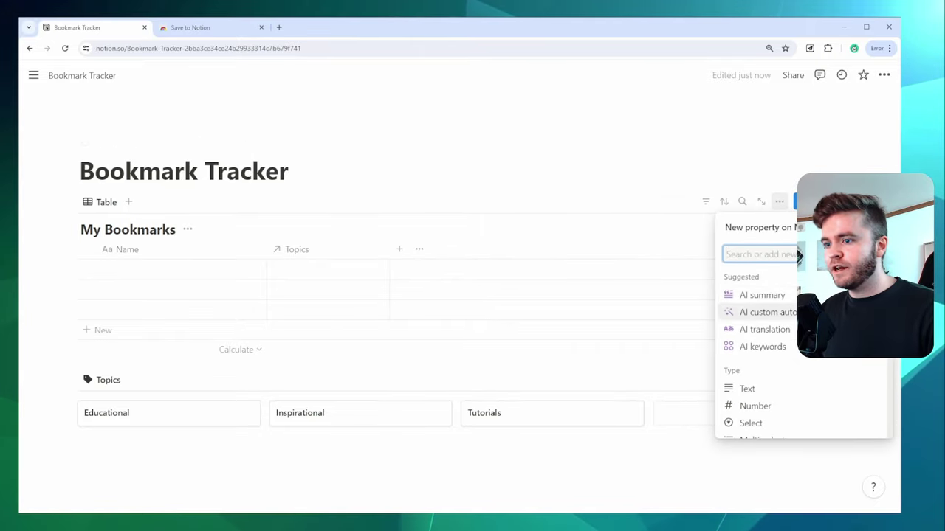
{"action": "scroll", "coordinate": [775, 347], "scroll_direction": "down", "scroll_amount": 2}
{"action": "left_click", "coordinate": [761, 361]}
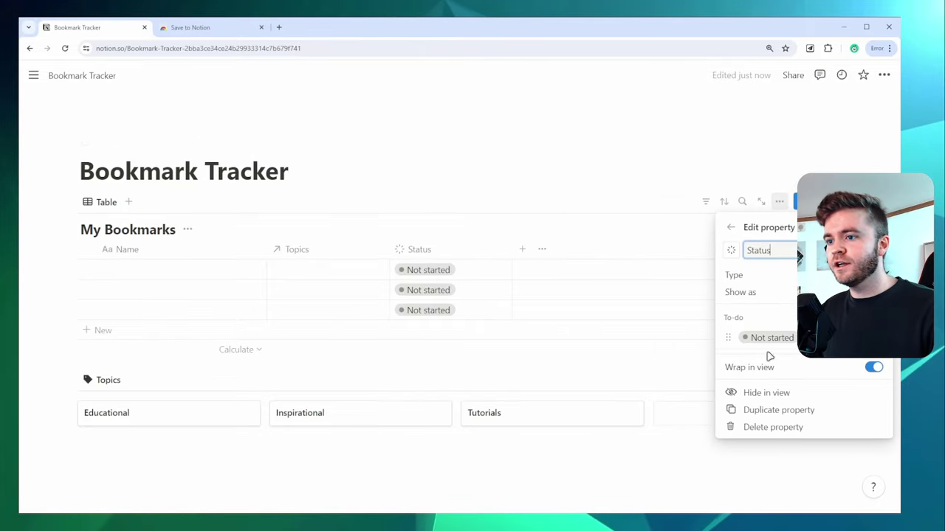
{"action": "scroll", "coordinate": [770, 354], "scroll_direction": "down", "scroll_amount": 2}
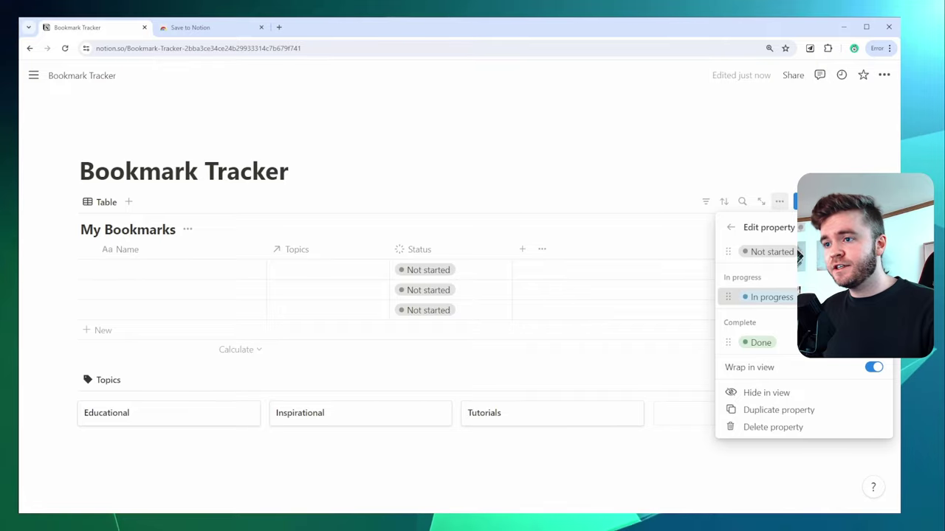
{"action": "left_click", "coordinate": [771, 297]}
{"action": "left_click", "coordinate": [784, 260]}
{"action": "key", "text": "Return"}
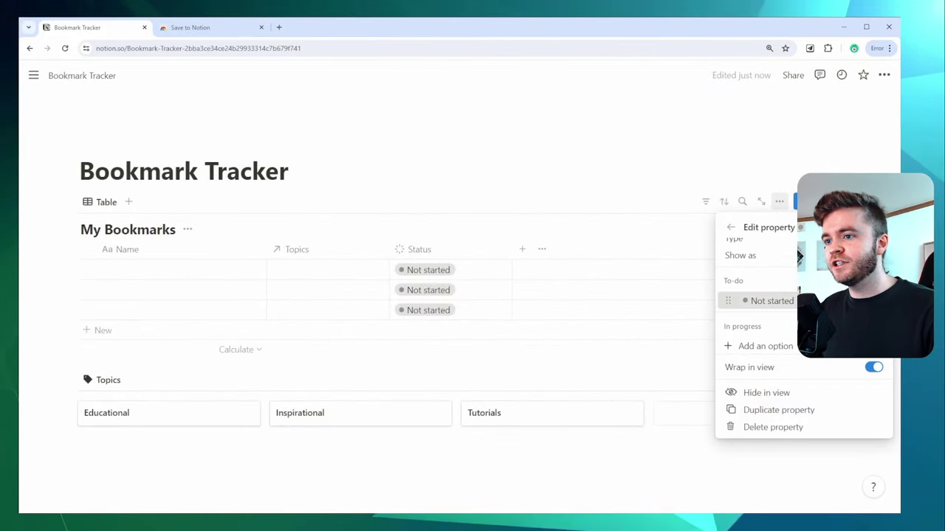
Rename the Not started status option to "Inbox" and move the Status column in front of Name
{"action": "left_click", "coordinate": [772, 301]}
{"action": "triple_click", "coordinate": [789, 235]}
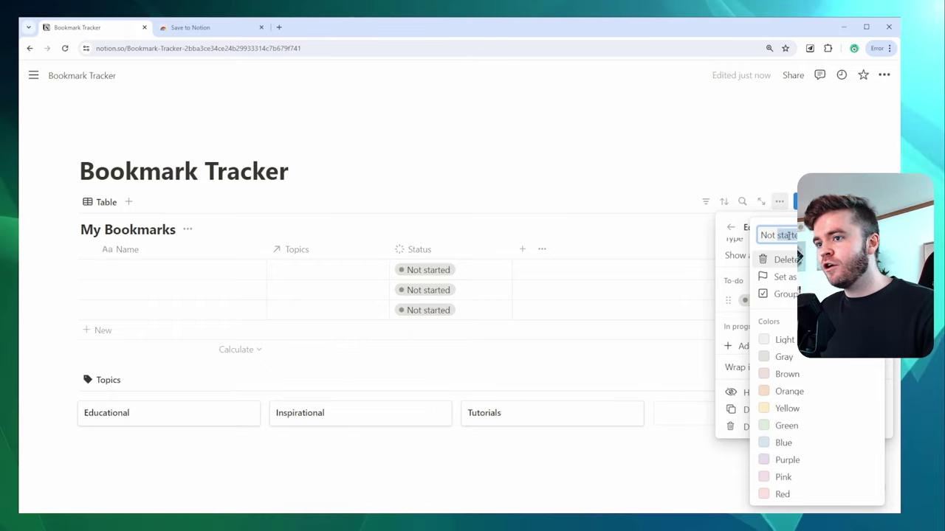
{"action": "key", "text": "Return"}
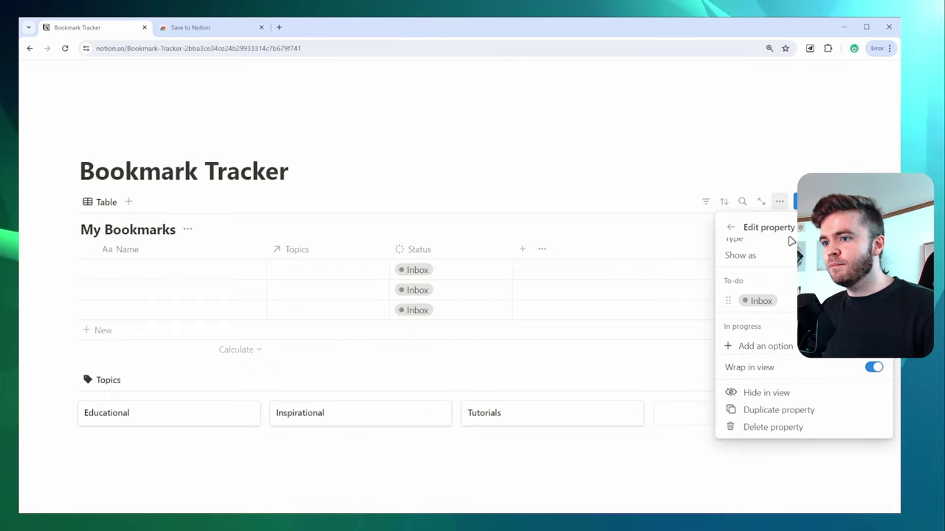
{"action": "key", "text": "Escape"}
{"action": "left_click_drag", "start_coordinate": [419, 249], "coordinate": [255, 249]}
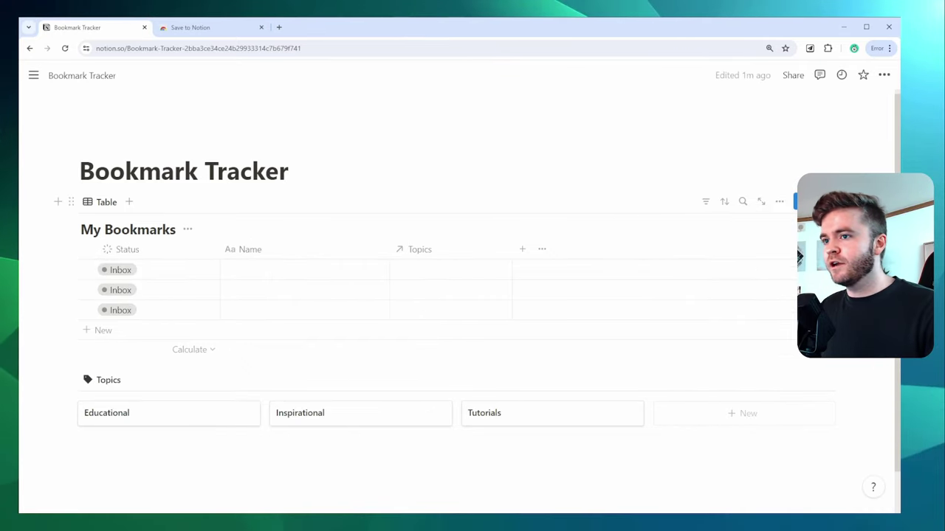
Hide the database title and vertical lines of My Bookmarks and turn off wrapping for all columns
{"action": "left_click", "coordinate": [778, 202]}
{"action": "left_click", "coordinate": [748, 273]}
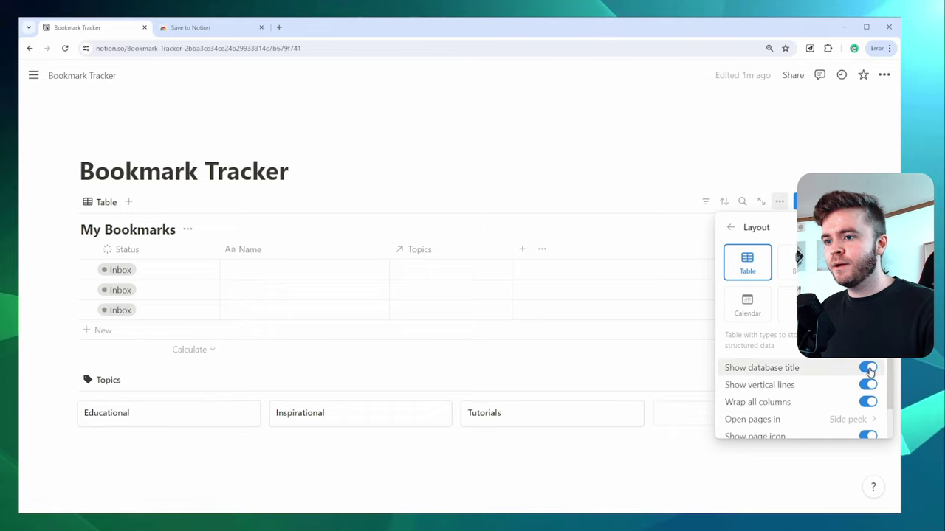
{"action": "left_click", "coordinate": [867, 368]}
{"action": "left_click", "coordinate": [867, 385]}
{"action": "left_click", "coordinate": [867, 402]}
{"action": "left_click", "coordinate": [357, 135]}
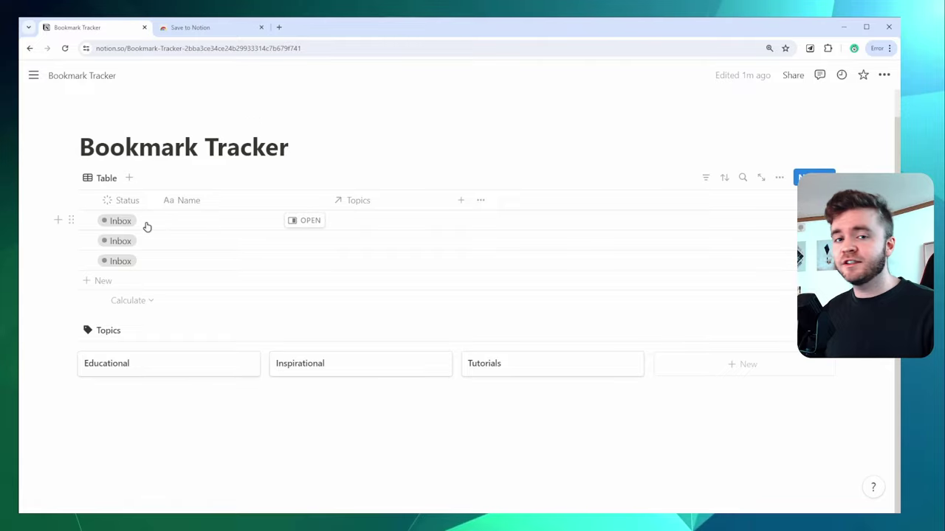
Rename the My Bookmarks table view to "Inbox" and give it the inbox tray icon found under "mail"
{"action": "left_click", "coordinate": [120, 183]}
{"action": "left_click", "coordinate": [121, 219]}
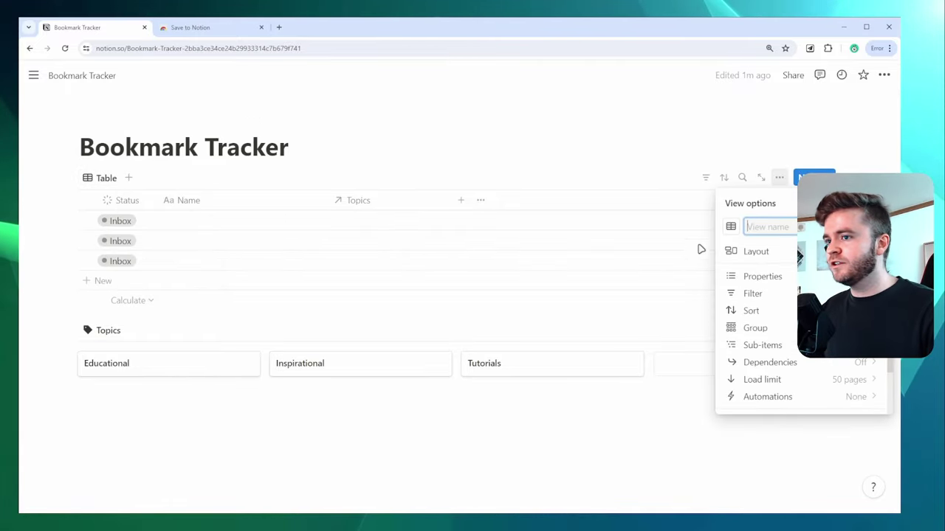
{"action": "type", "text": "Inbox"}
{"action": "left_click", "coordinate": [731, 226]}
{"action": "type", "text": "mail"}
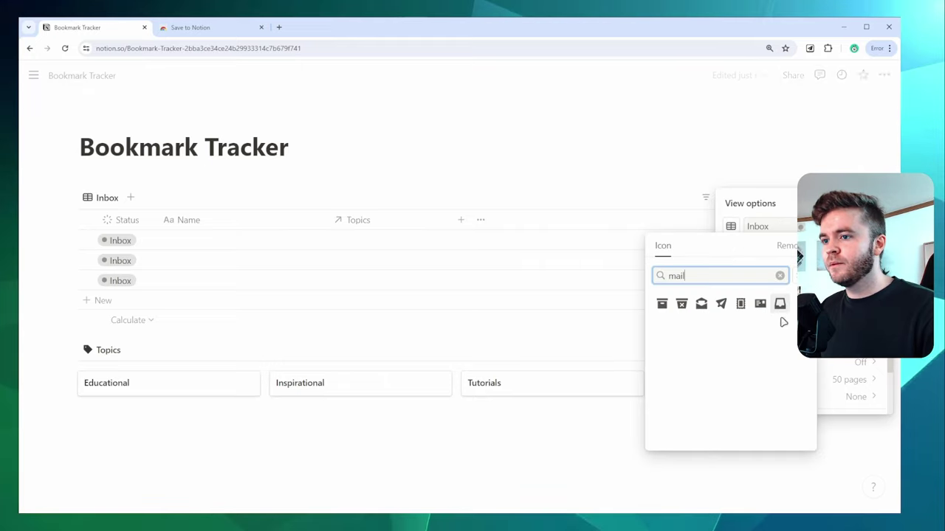
{"action": "left_click", "coordinate": [780, 305]}
{"action": "key", "text": "Escape"}
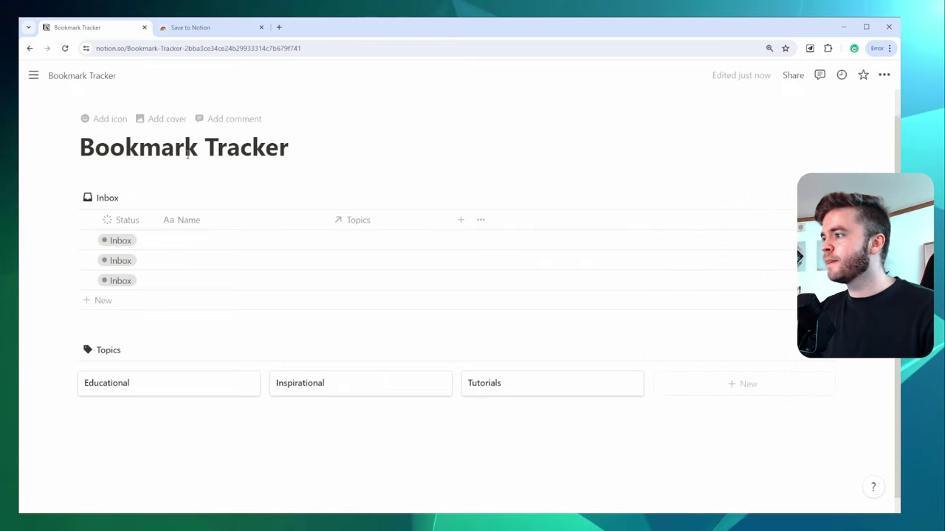
Filter the Inbox view to bookmarks whose Status is in the To-do group
{"action": "left_click", "coordinate": [706, 179]}
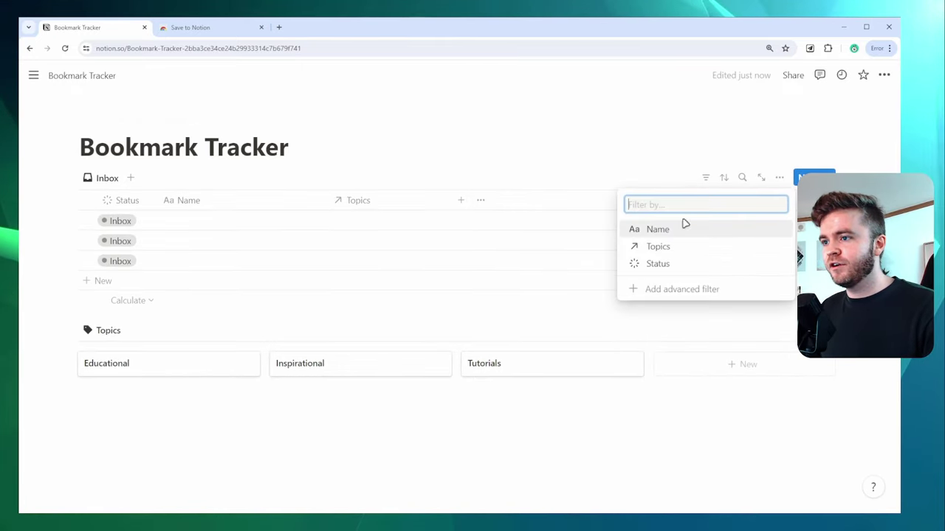
{"action": "left_click", "coordinate": [667, 267]}
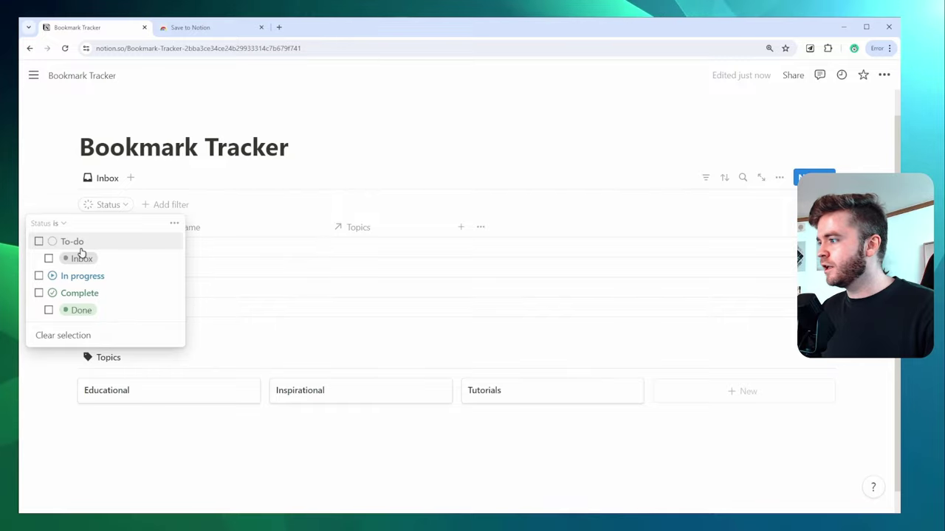
{"action": "left_click", "coordinate": [38, 241]}
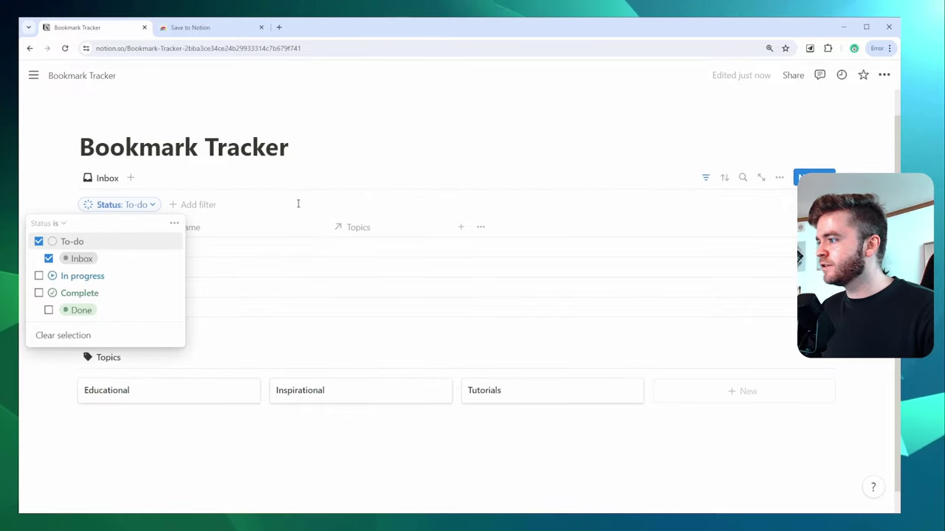
{"action": "key", "text": "Escape"}
Copy the link to the Inbox database and paste it below Topics as a linked database using the existing Inbox view
{"action": "left_click", "coordinate": [72, 178]}
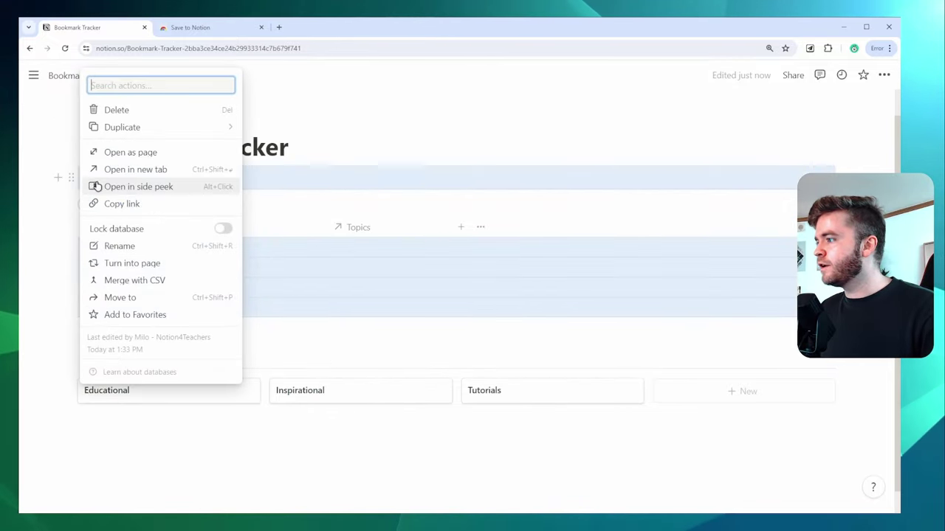
{"action": "left_click", "coordinate": [118, 203]}
{"action": "scroll", "coordinate": [114, 415], "scroll_direction": "down", "scroll_amount": 1}
{"action": "left_click", "coordinate": [114, 415]}
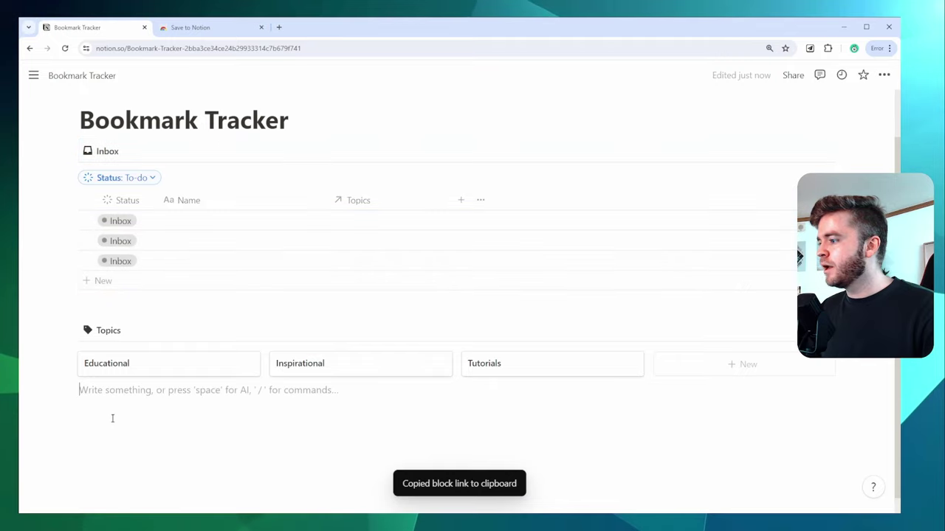
{"action": "key", "text": "ctrl+v"}
{"action": "left_click", "coordinate": [628, 414]}
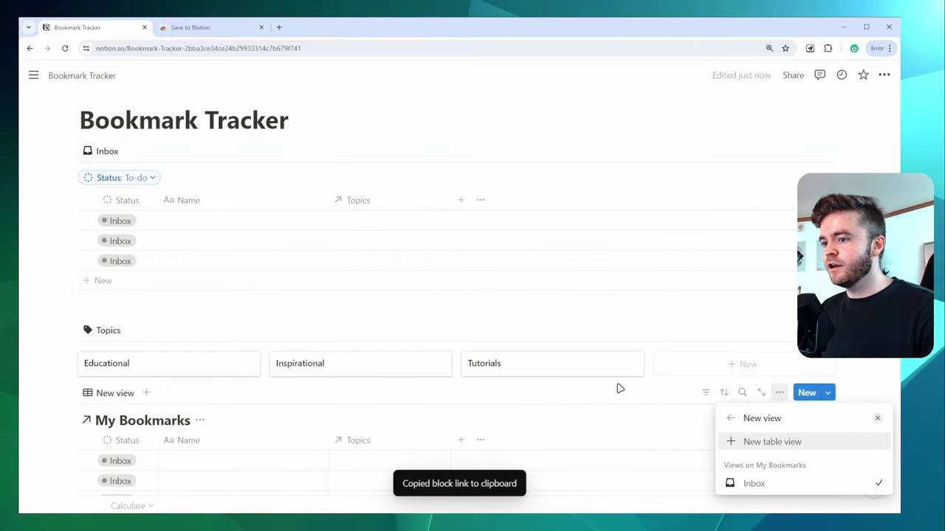
{"action": "left_click", "coordinate": [753, 483]}
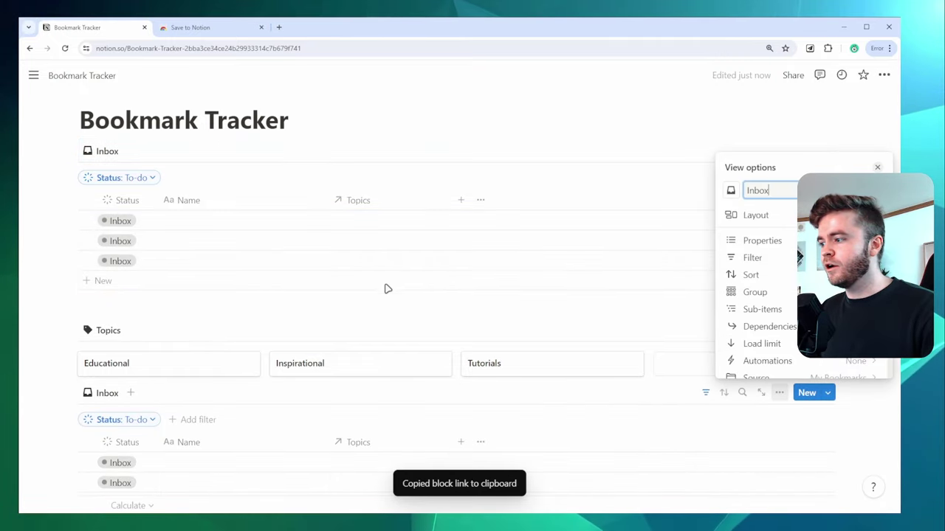
{"action": "left_click", "coordinate": [238, 369]}
Rename the linked Inbox view below Topics to "All" and give it a list icon
{"action": "scroll", "coordinate": [111, 222], "scroll_direction": "down", "scroll_amount": 3}
{"action": "left_click", "coordinate": [107, 213]}
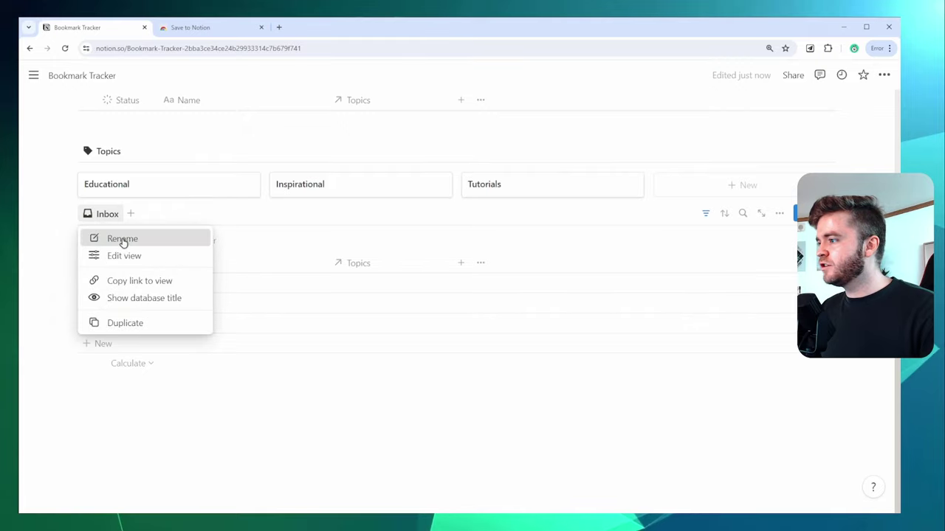
{"action": "left_click", "coordinate": [122, 238]}
{"action": "type", "text": "All"}
Change the All view's Status filter to "is not" To-do
{"action": "left_click", "coordinate": [124, 241]}
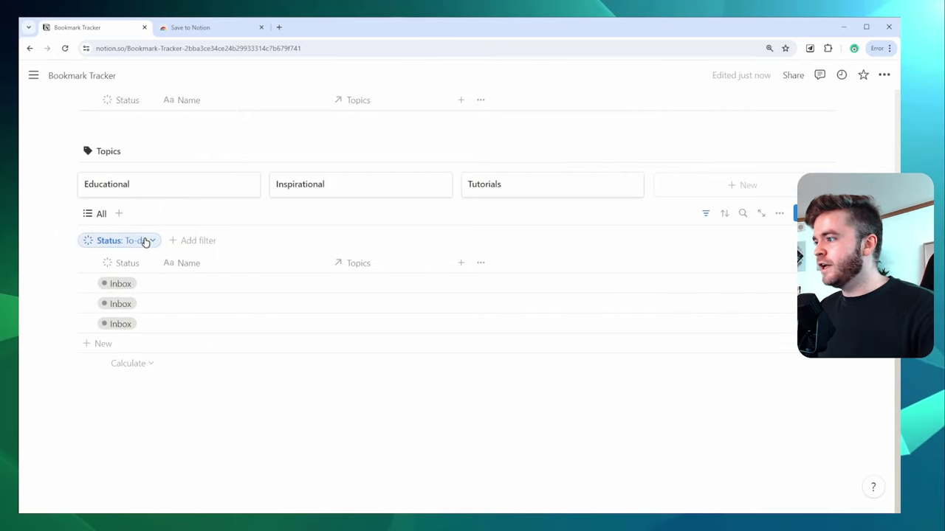
{"action": "left_click", "coordinate": [136, 242]}
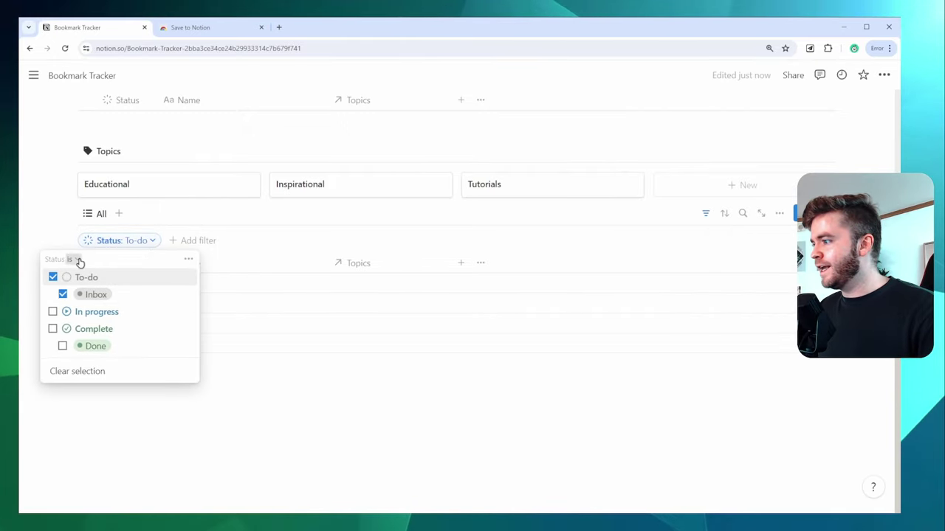
{"action": "left_click", "coordinate": [72, 260]}
{"action": "left_click", "coordinate": [62, 295]}
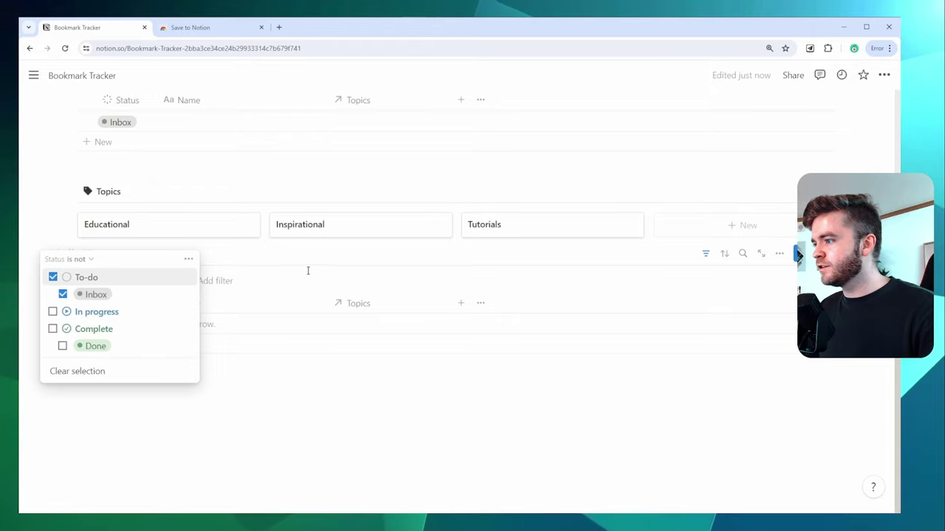
{"action": "left_click", "coordinate": [308, 270]}
Insert a two-column block directly beneath the Bookmark Tracker page title
{"action": "scroll", "coordinate": [305, 181], "scroll_direction": "up", "scroll_amount": 3}
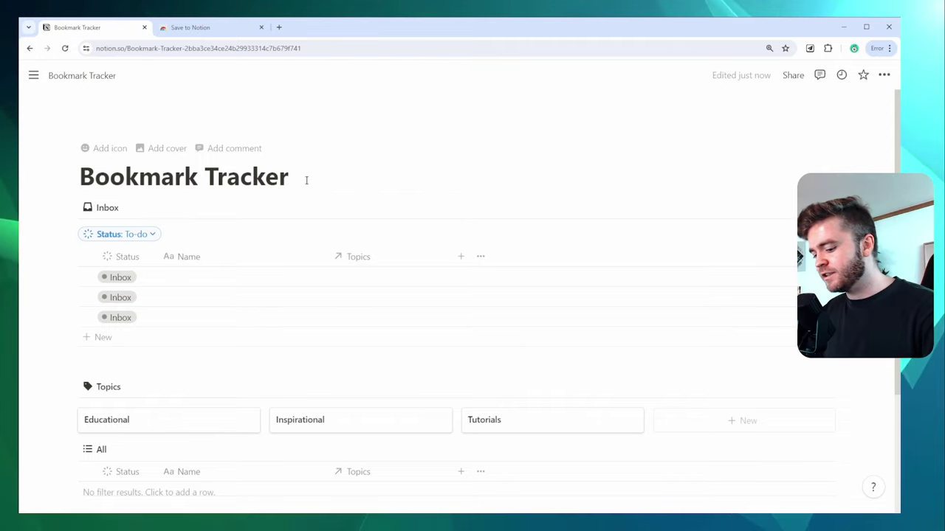
{"action": "key", "text": "Return"}
{"action": "type", "text": "/"}
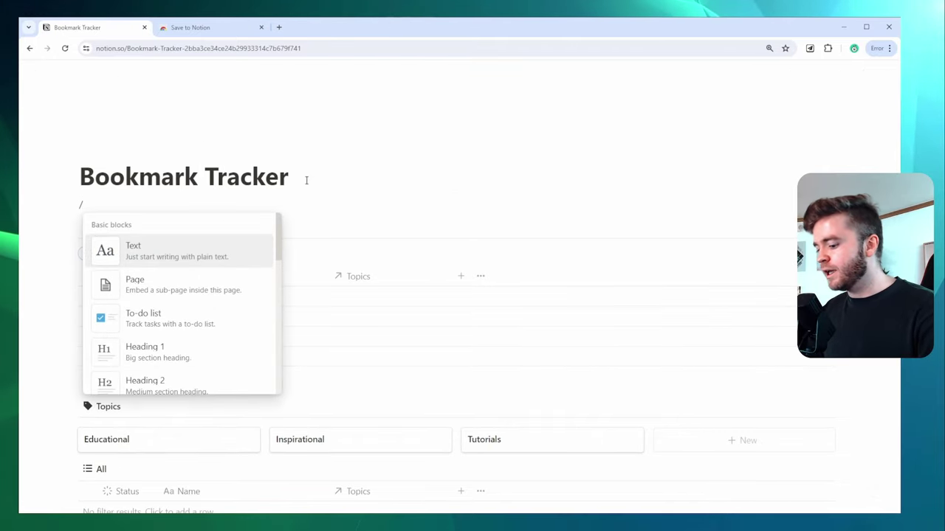
{"action": "type", "text": "col2"}
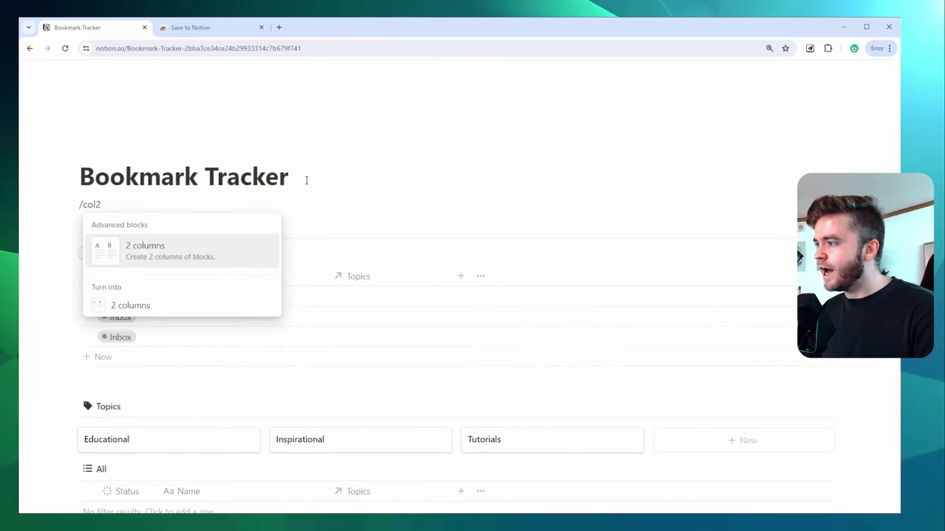
{"action": "key", "text": "BackSpace"}
{"action": "key", "text": "BackSpace"}
{"action": "key", "text": "BackSpace"}
{"action": "key", "text": "BackSpace"}
{"action": "key", "text": "BackSpace"}
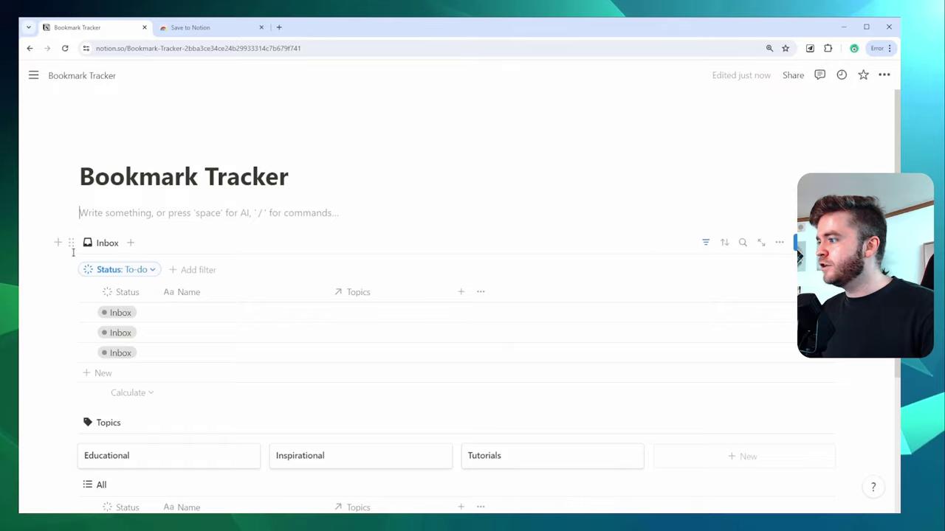
Move the Inbox database into the first column and Topics into the second, then widen the Inbox column to about two thirds of the page
{"action": "left_click_drag", "start_coordinate": [71, 243], "coordinate": [111, 226]}
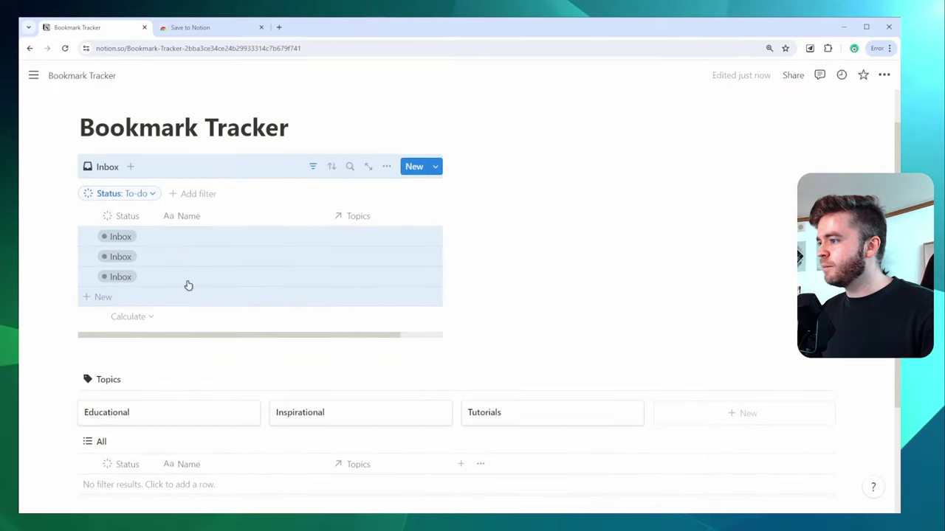
{"action": "left_click_drag", "start_coordinate": [69, 378], "coordinate": [509, 203]}
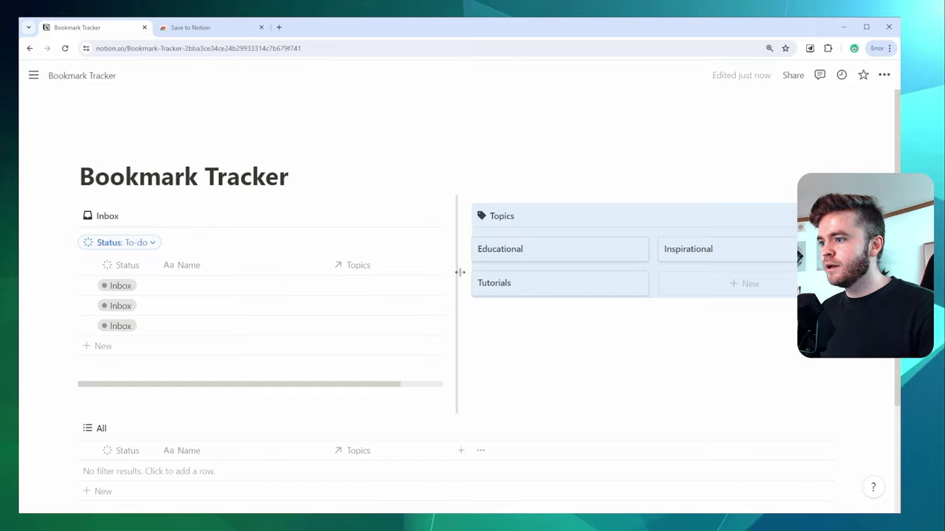
{"action": "left_click_drag", "start_coordinate": [459, 272], "coordinate": [599, 270]}
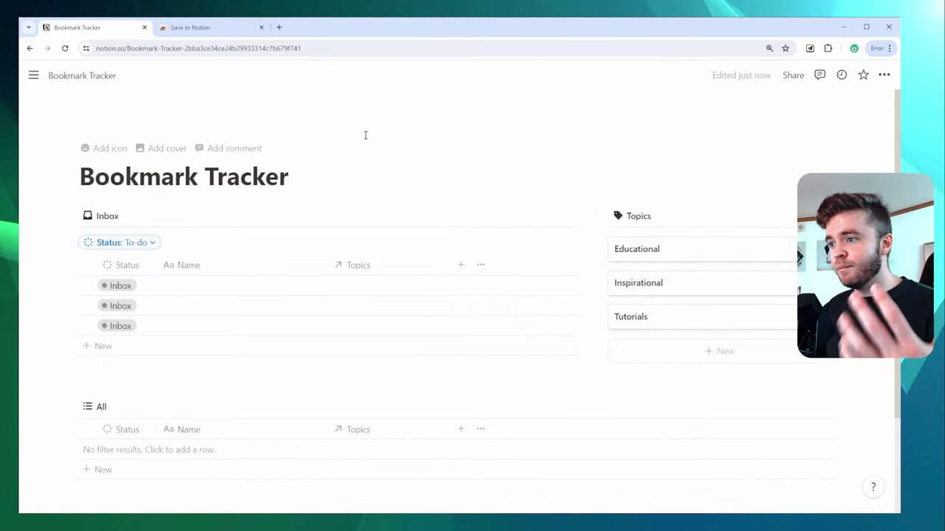
{"action": "left_click", "coordinate": [365, 135]}
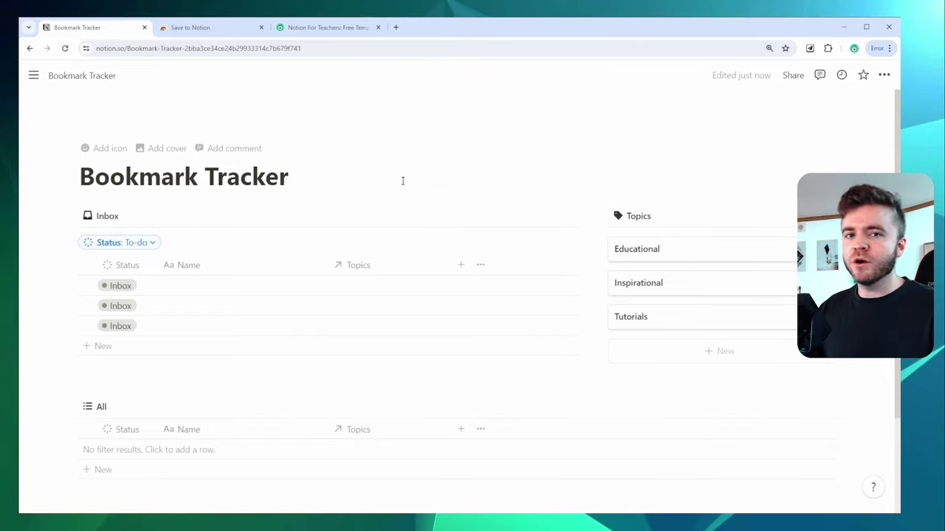
Add a new form in the Save to Notion extension that saves to the My Bookmarks database
{"action": "left_click", "coordinate": [810, 48]}
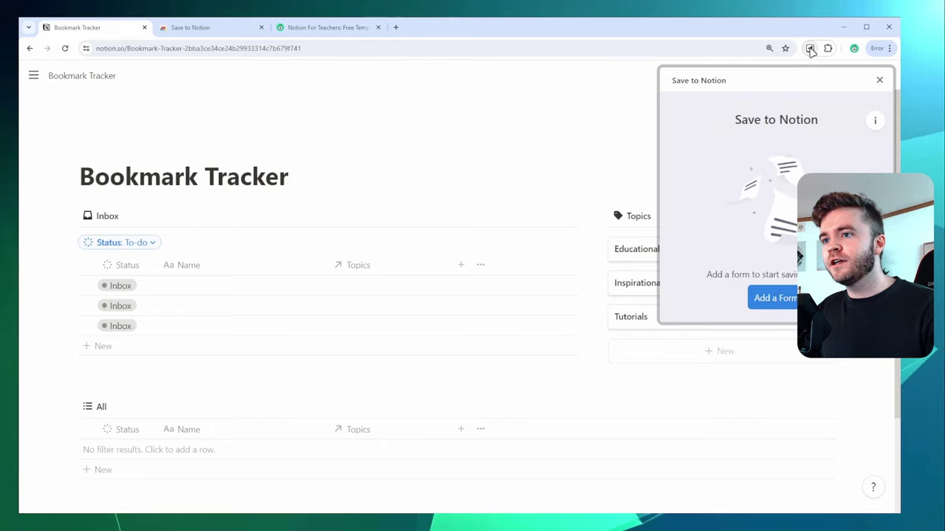
{"action": "left_click", "coordinate": [768, 297]}
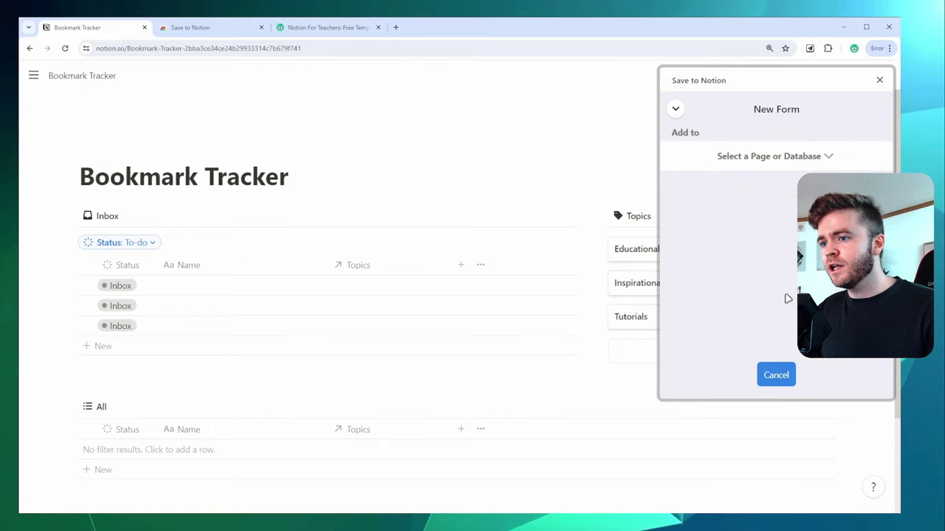
{"action": "left_click", "coordinate": [786, 158]}
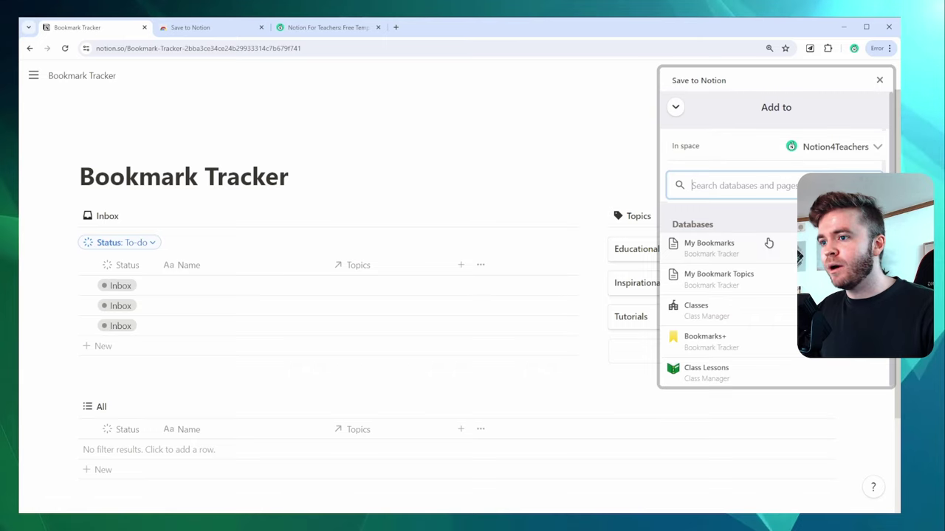
{"action": "left_click", "coordinate": [709, 250]}
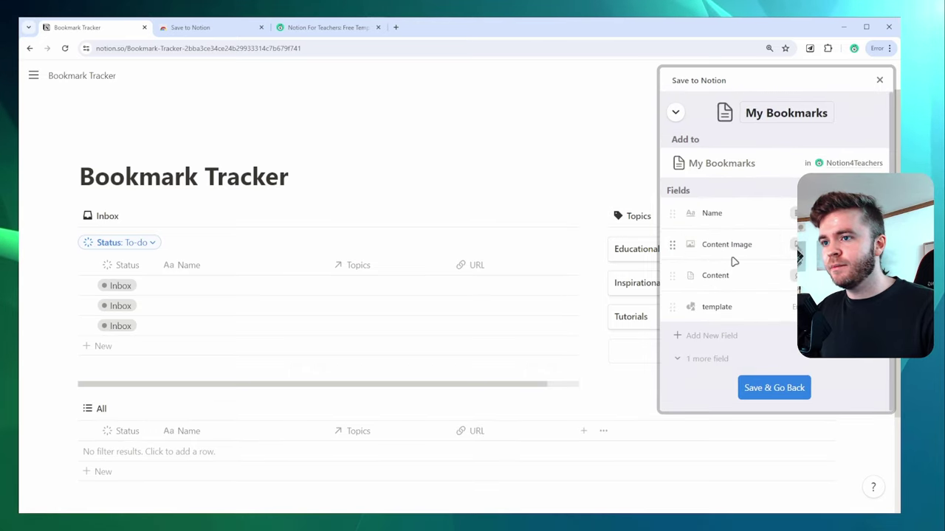
Remove the template field from the My Bookmarks form, add a Topics field, and save the form
{"action": "left_click", "coordinate": [673, 307]}
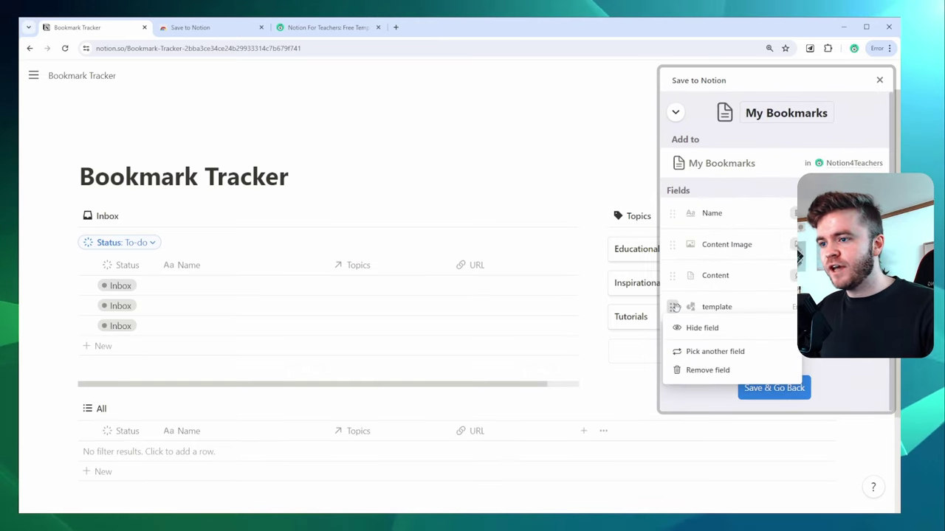
{"action": "left_click", "coordinate": [713, 370]}
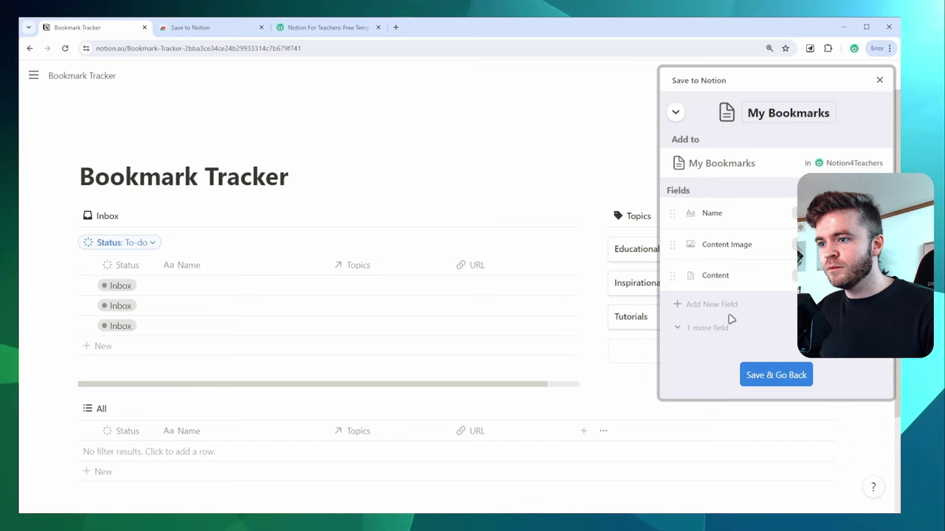
{"action": "left_click", "coordinate": [722, 309]}
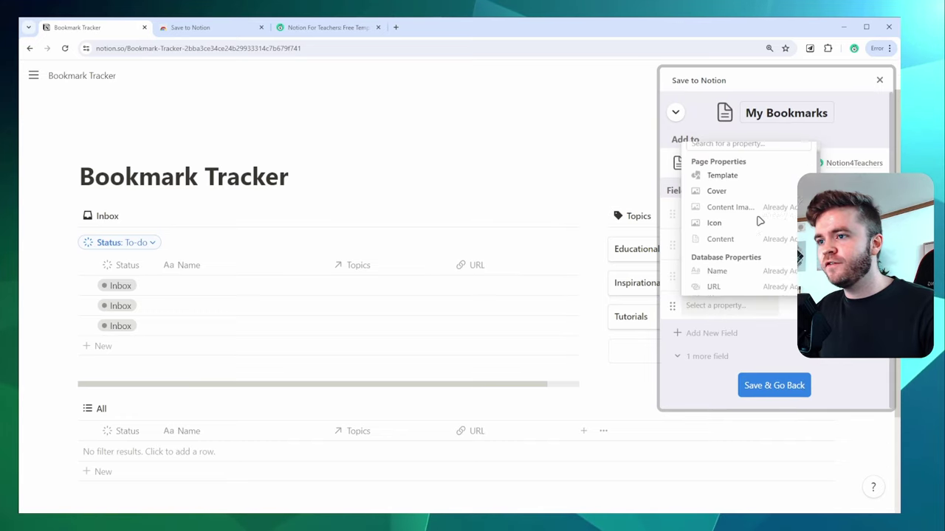
{"action": "scroll", "coordinate": [757, 220], "scroll_direction": "down", "scroll_amount": 2}
{"action": "left_click", "coordinate": [718, 283]}
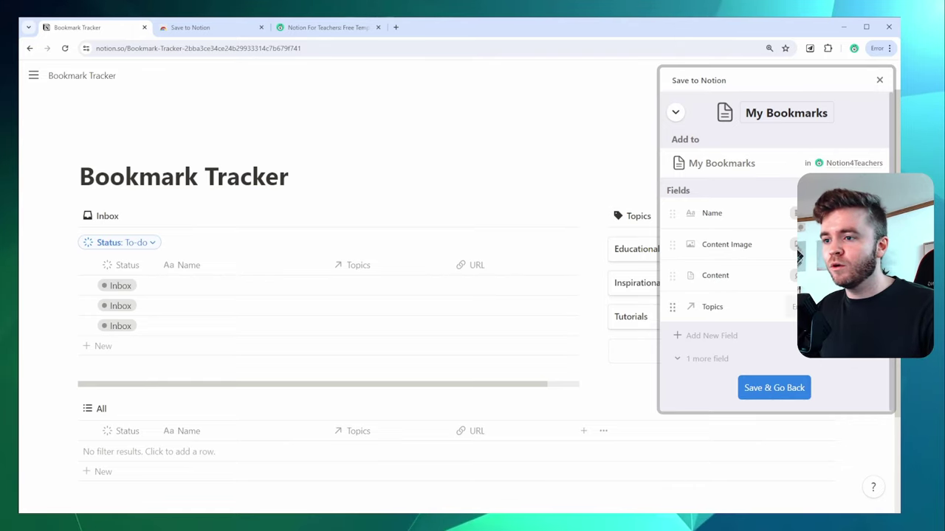
{"action": "left_click", "coordinate": [779, 390]}
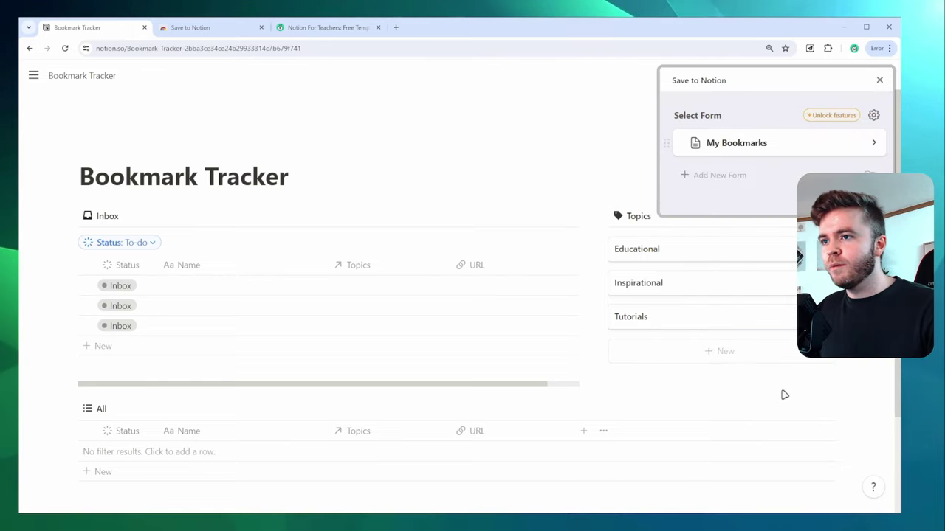
Save the Notion4Teachers homepage through the My Bookmarks form with Inspirational as its topic
{"action": "key", "text": "ctrl+3"}
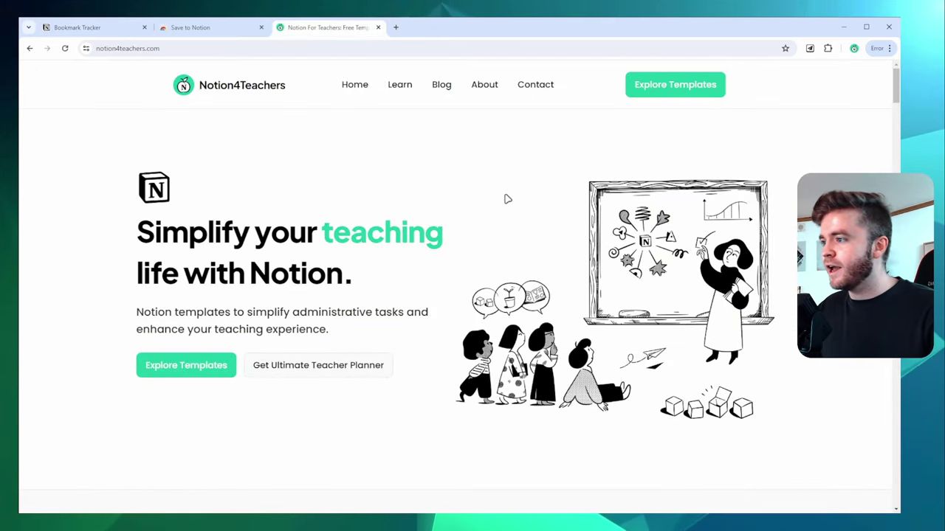
{"action": "scroll", "coordinate": [504, 203], "scroll_direction": "down", "scroll_amount": 2}
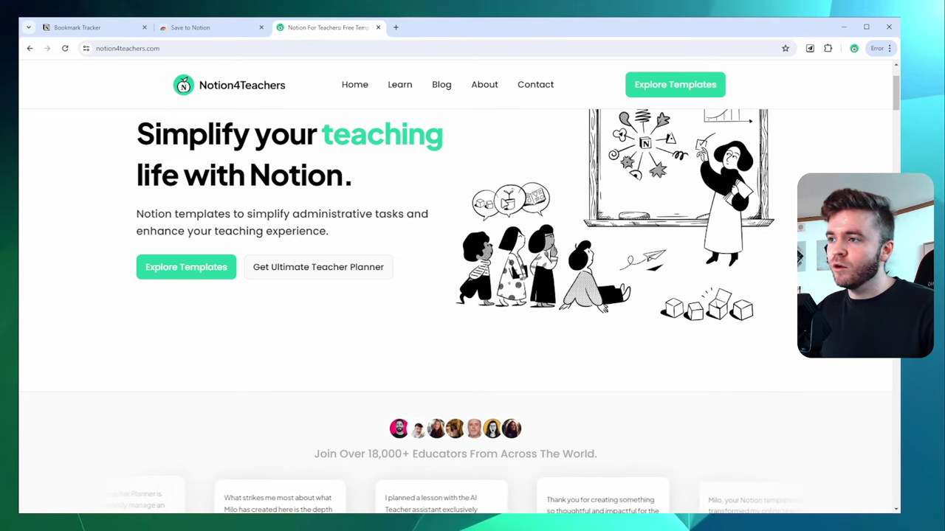
{"action": "left_click", "coordinate": [810, 49]}
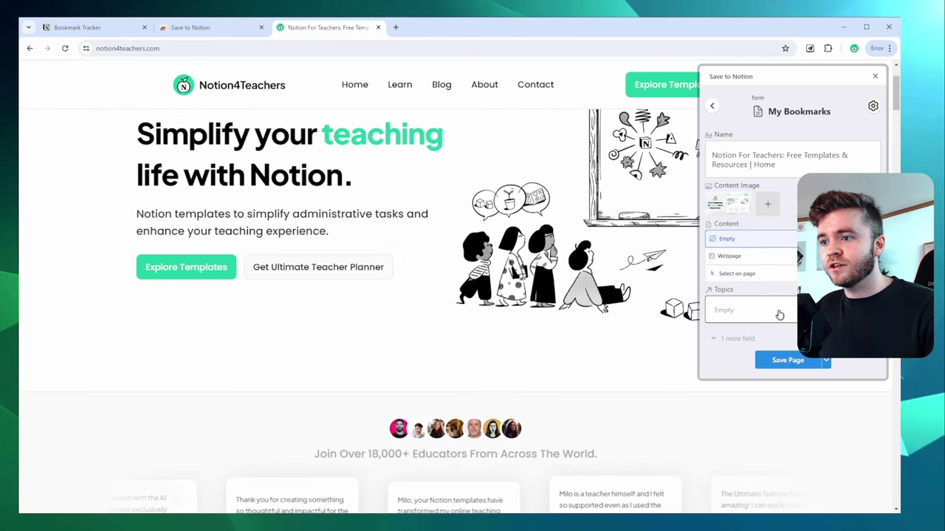
{"action": "left_click", "coordinate": [746, 310]}
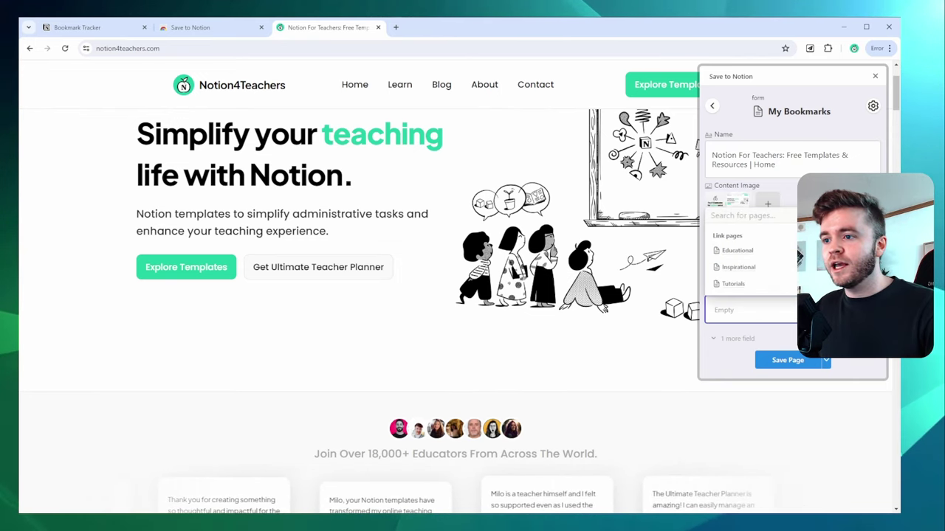
{"action": "left_click", "coordinate": [792, 270]}
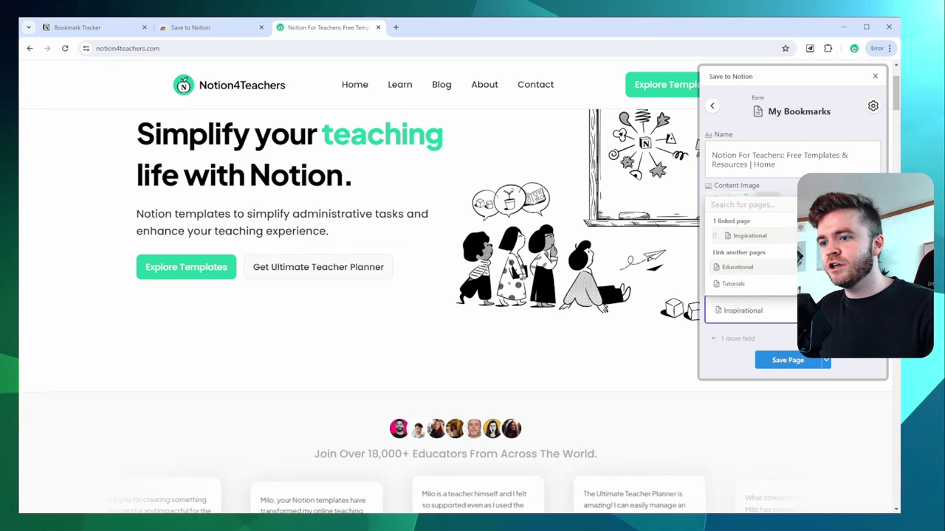
{"action": "key", "text": "Escape"}
{"action": "left_click", "coordinate": [784, 360]}
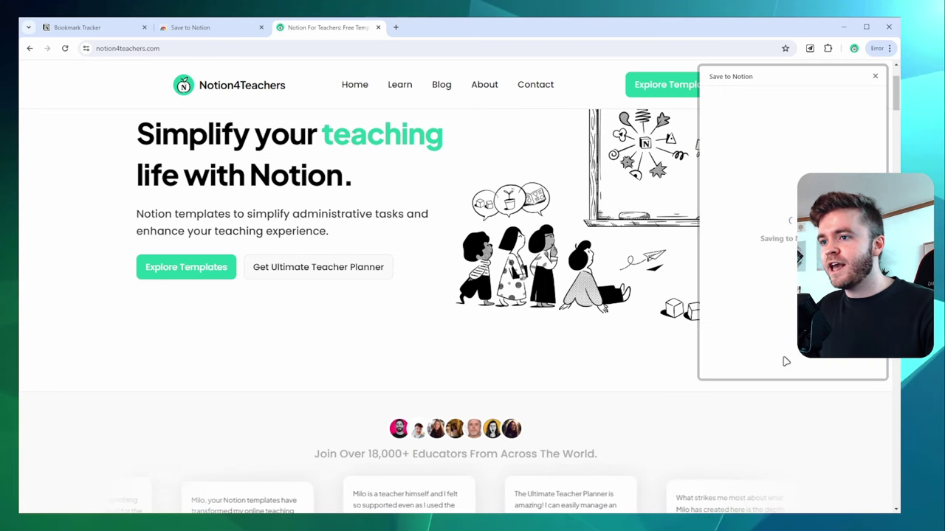
Return to the Bookmark Tracker page and check the saved Notion For Teachers bookmark's page in the Inbox
{"action": "key", "text": "ctrl+1"}
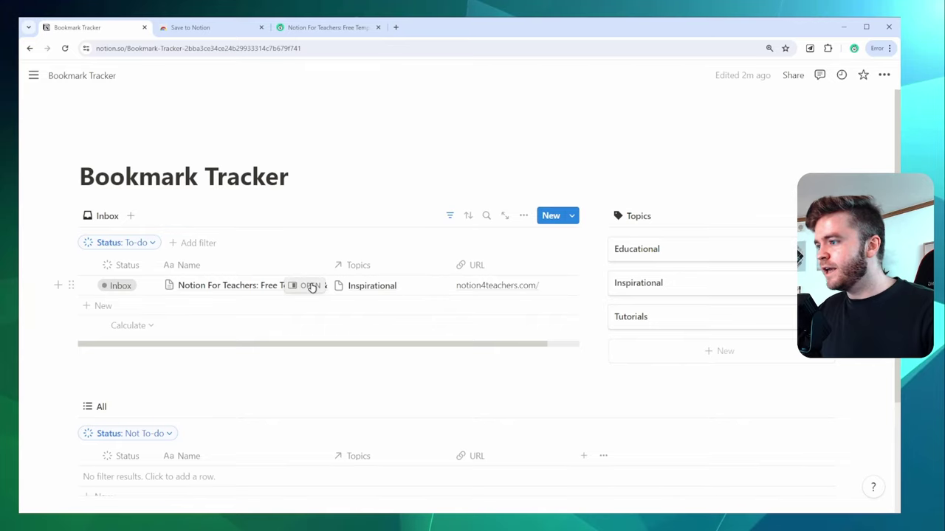
{"action": "left_click", "coordinate": [309, 286]}
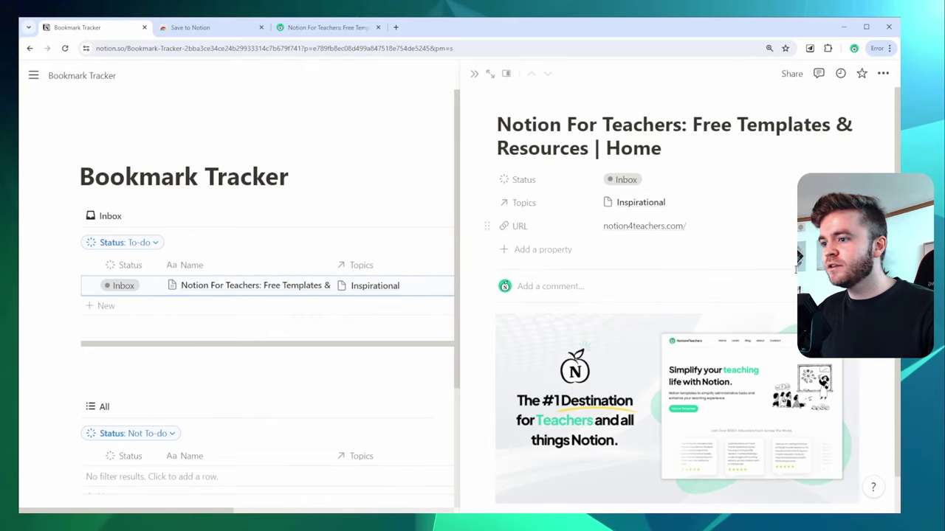
{"action": "left_click", "coordinate": [476, 76]}
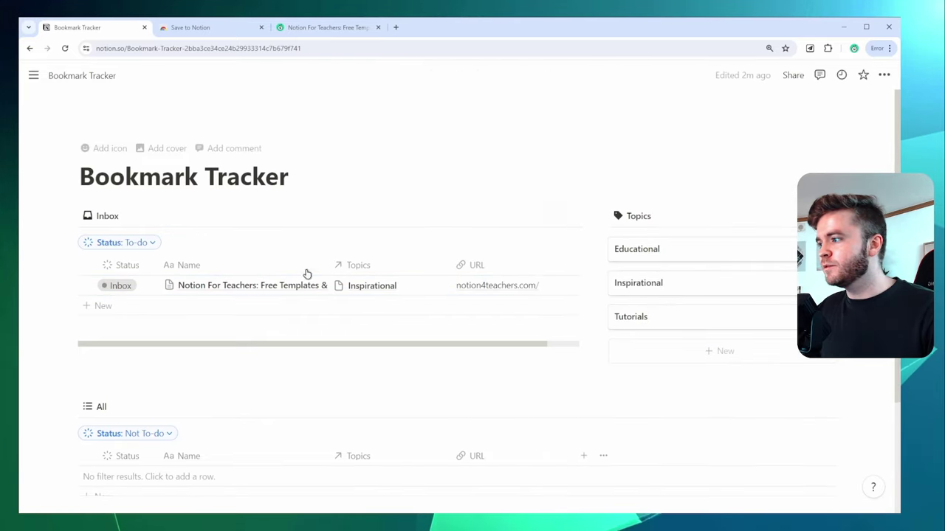
Set the Status of the Notion For Teachers bookmark to Done
{"action": "left_click", "coordinate": [124, 286]}
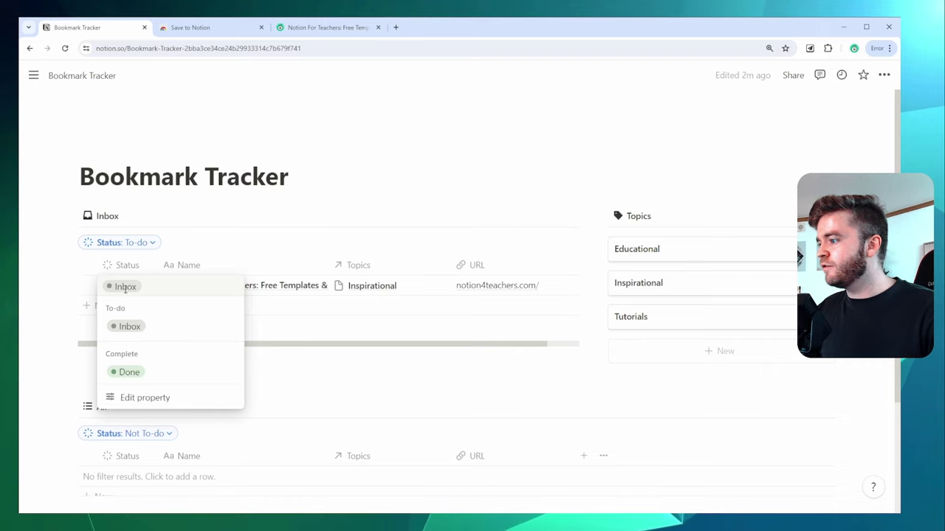
{"action": "left_click", "coordinate": [133, 372]}
{"action": "scroll", "coordinate": [779, 230], "scroll_direction": "down", "scroll_amount": 1}
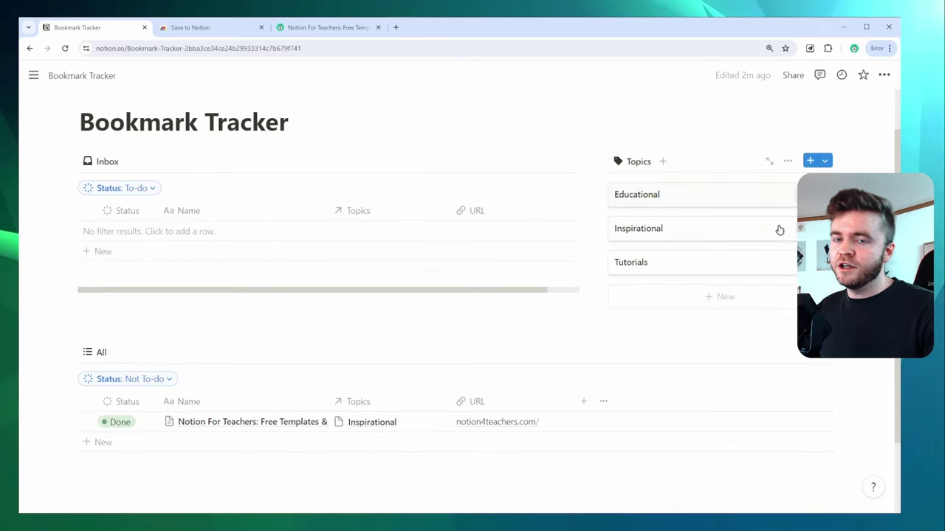
Open the Inspirational topic and show its My Bookmarks relation as a page section
{"action": "left_click", "coordinate": [719, 234]}
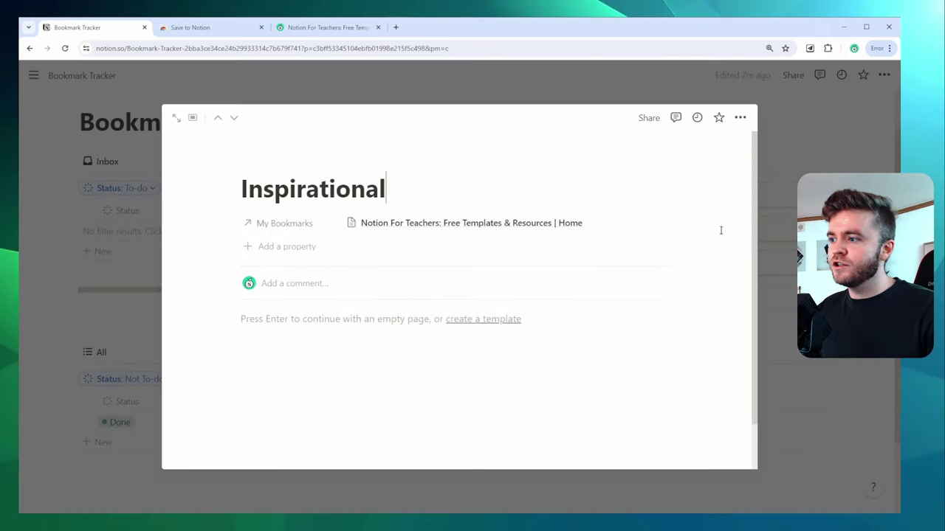
{"action": "left_click", "coordinate": [280, 224]}
{"action": "mouse_move", "coordinate": [269, 253]}
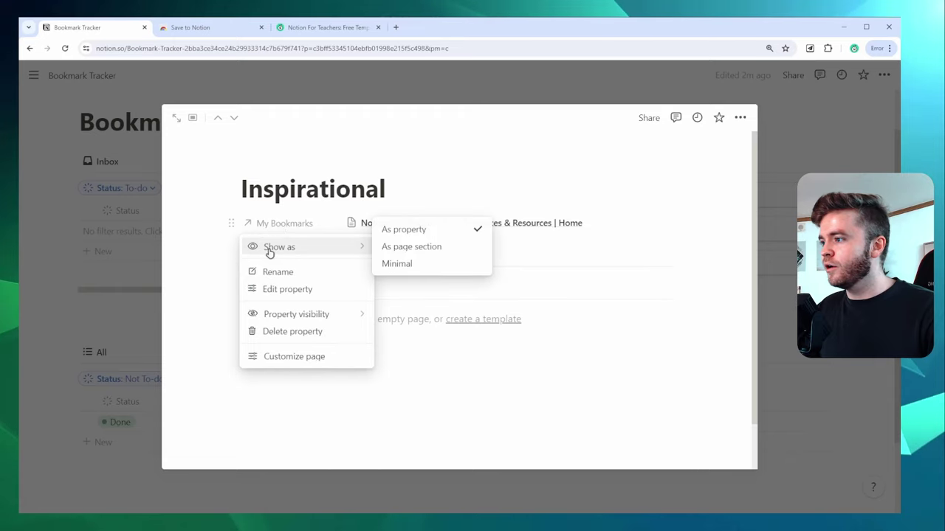
{"action": "left_click", "coordinate": [441, 247]}
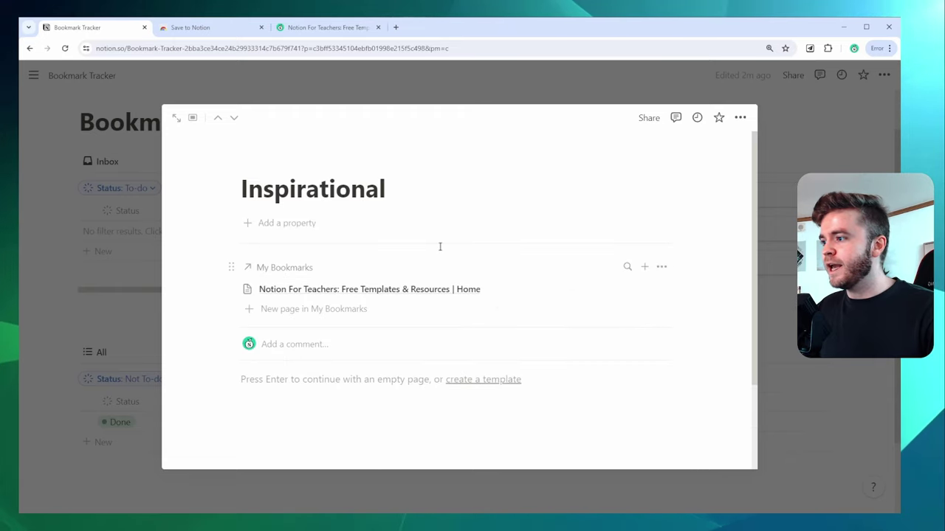